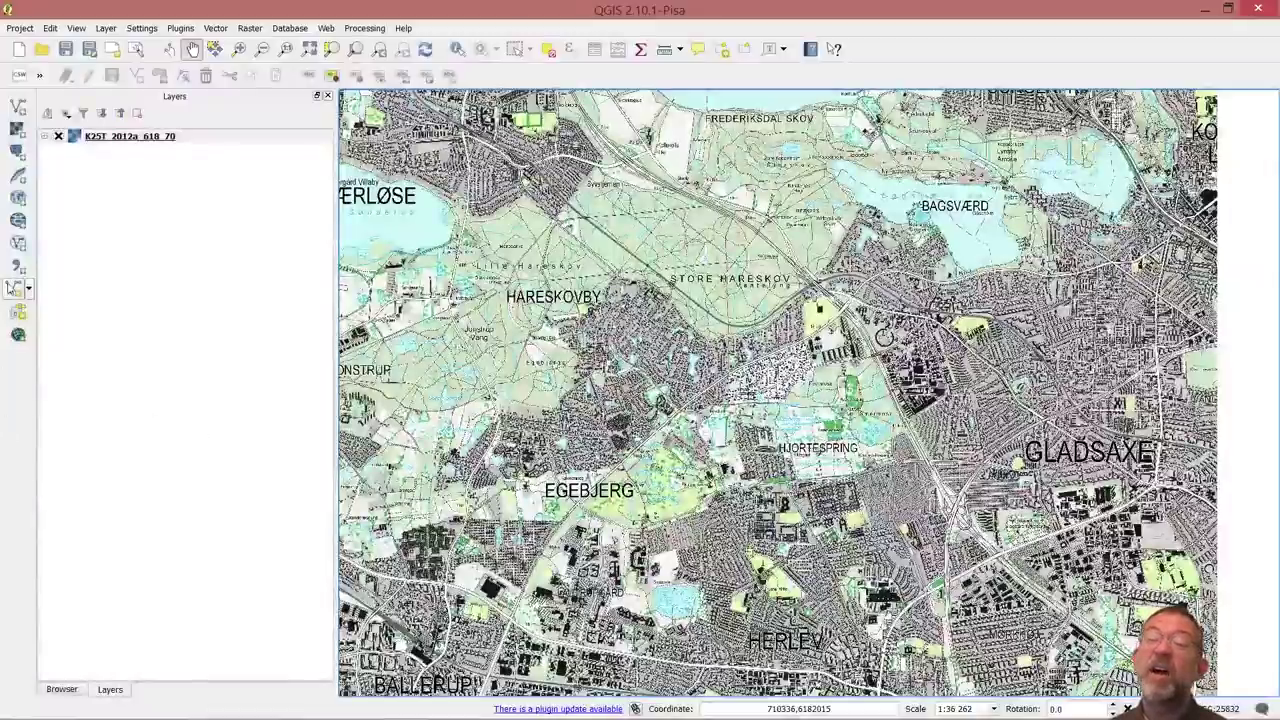
# Start a new print composer and give it the title 'print1'.
pyautogui.click(115, 53)
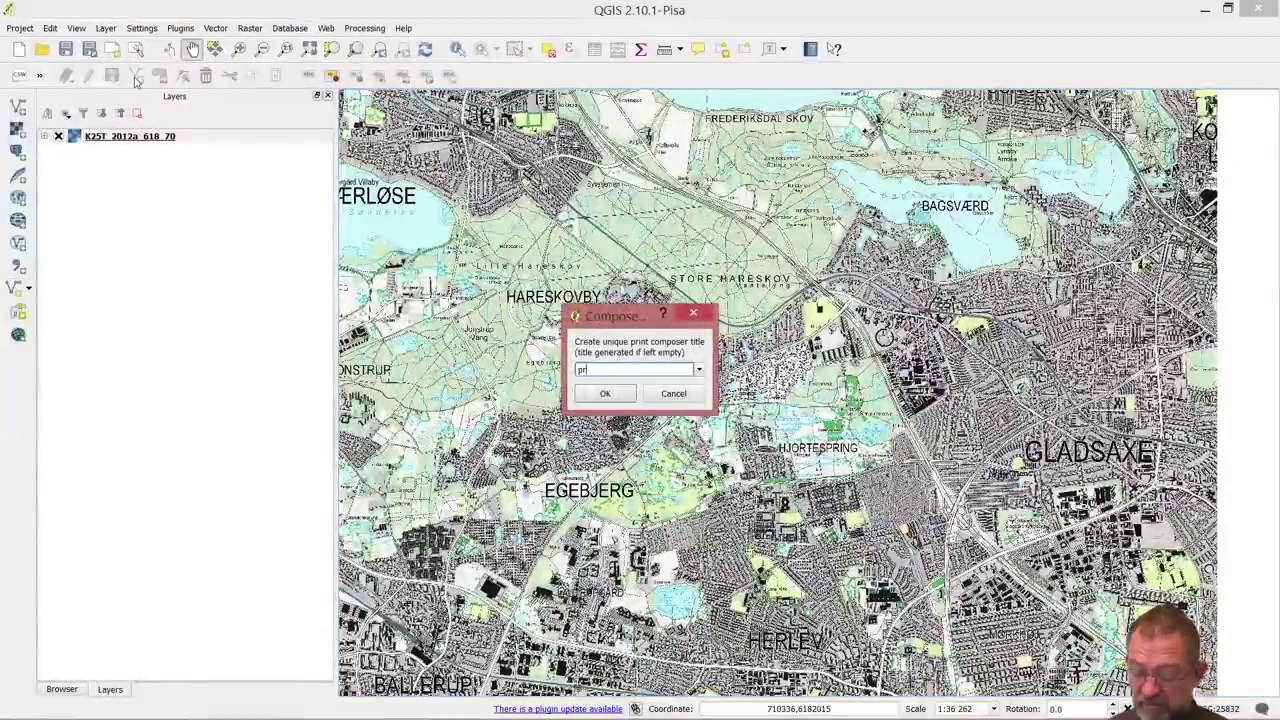
pyautogui.write('prn')
pyautogui.press('BackSpace')
pyautogui.press('BackSpace')
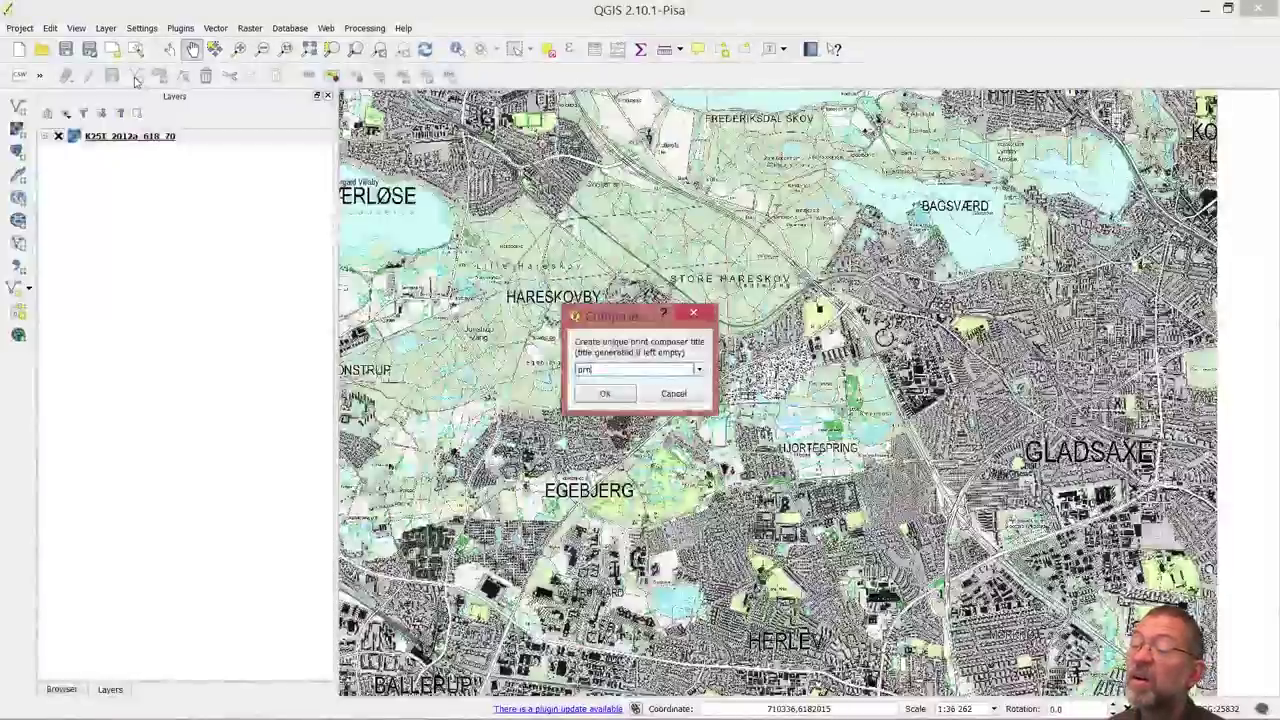
pyautogui.write('rint1')
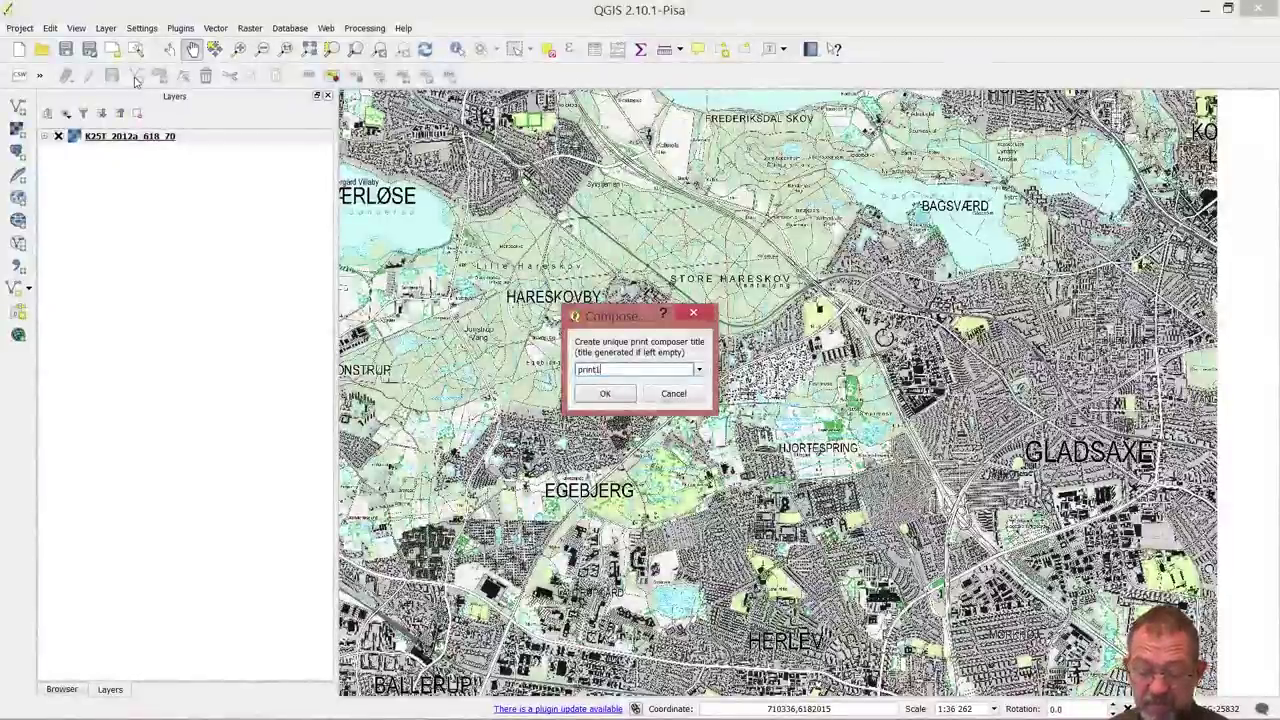
pyautogui.press('Return')
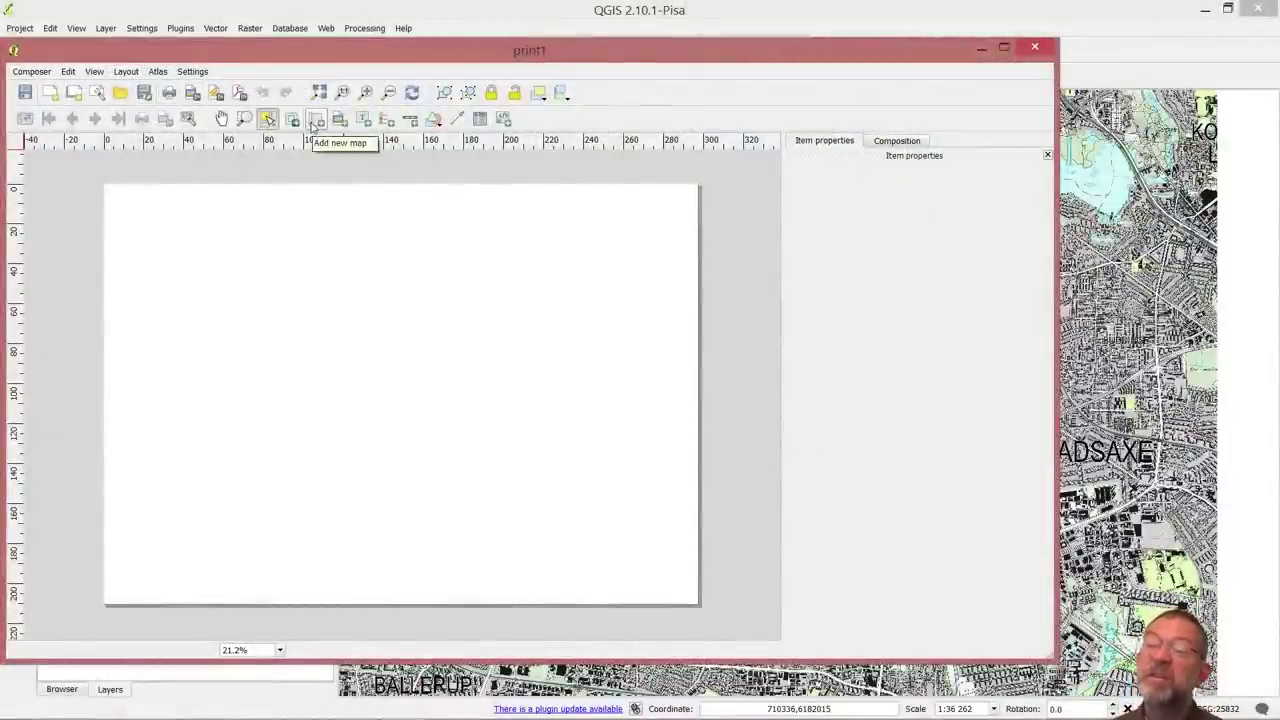
# Draw a map frame, centre it on the page, pan its content, and set the scale to 50000.
pyautogui.click(315, 120)
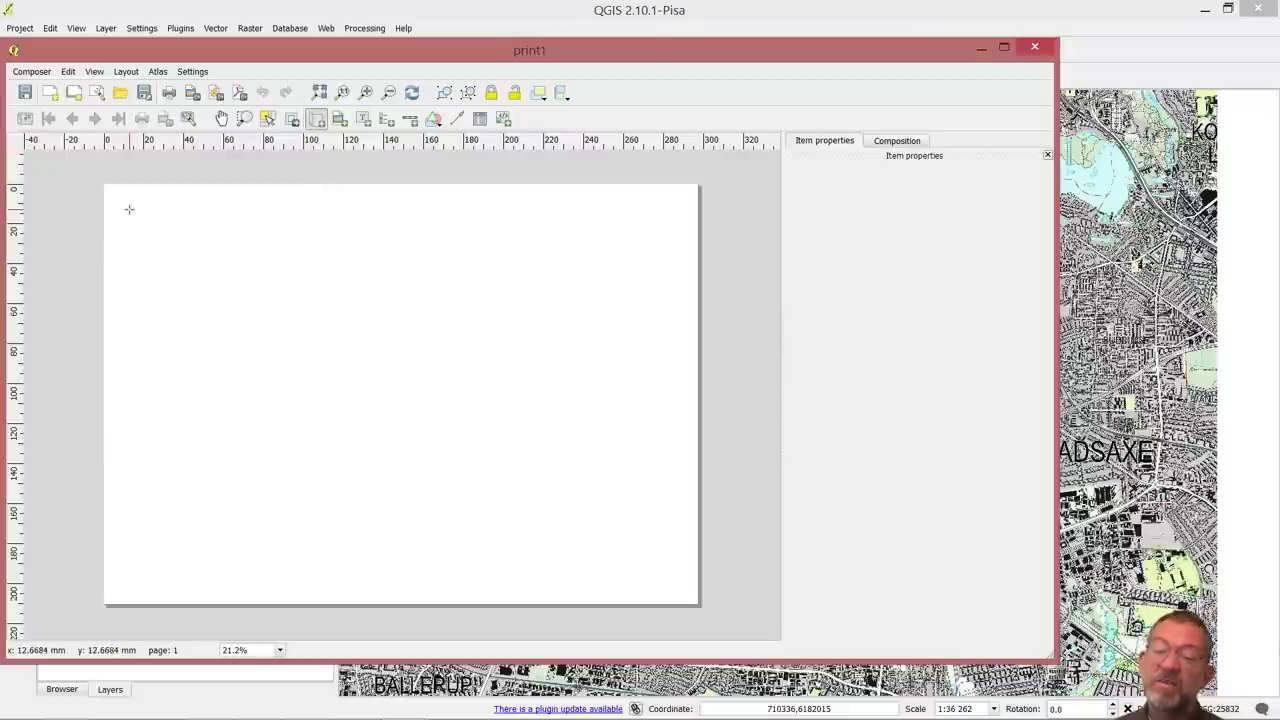
pyautogui.moveTo(129, 206); pyautogui.dragTo(410, 504)
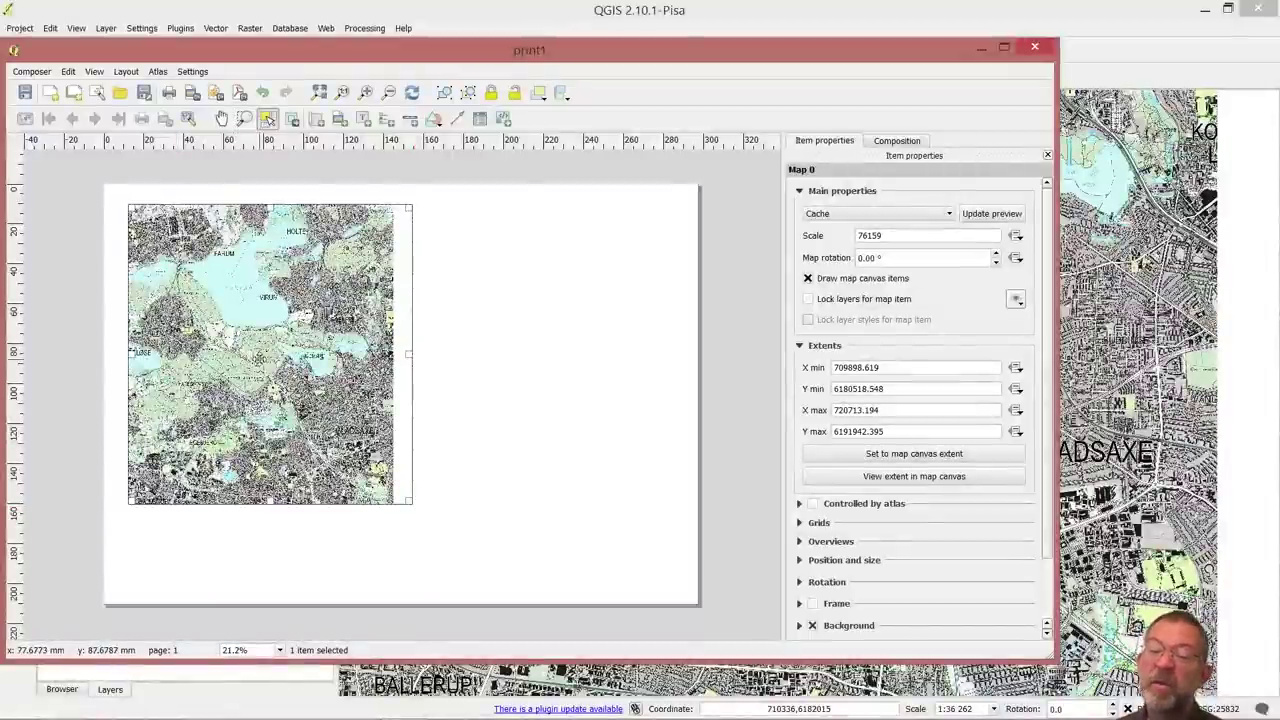
pyautogui.moveTo(257, 356); pyautogui.dragTo(335, 377)
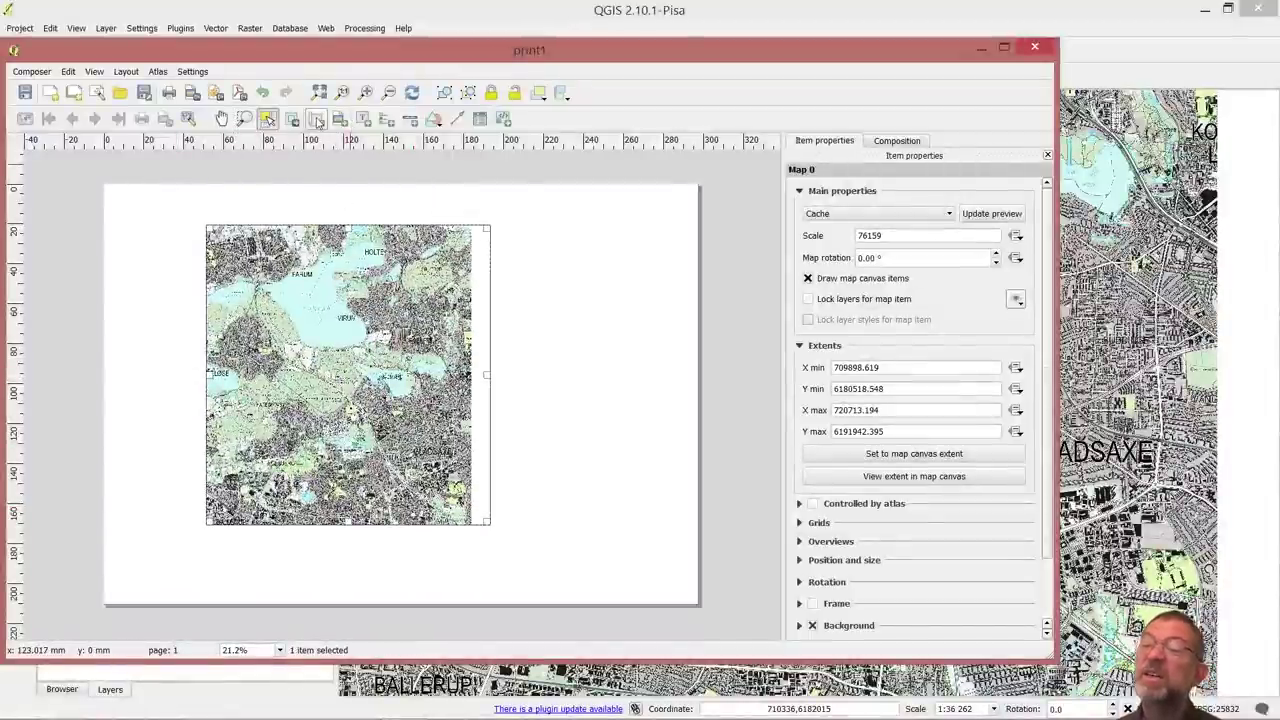
pyautogui.click(292, 118)
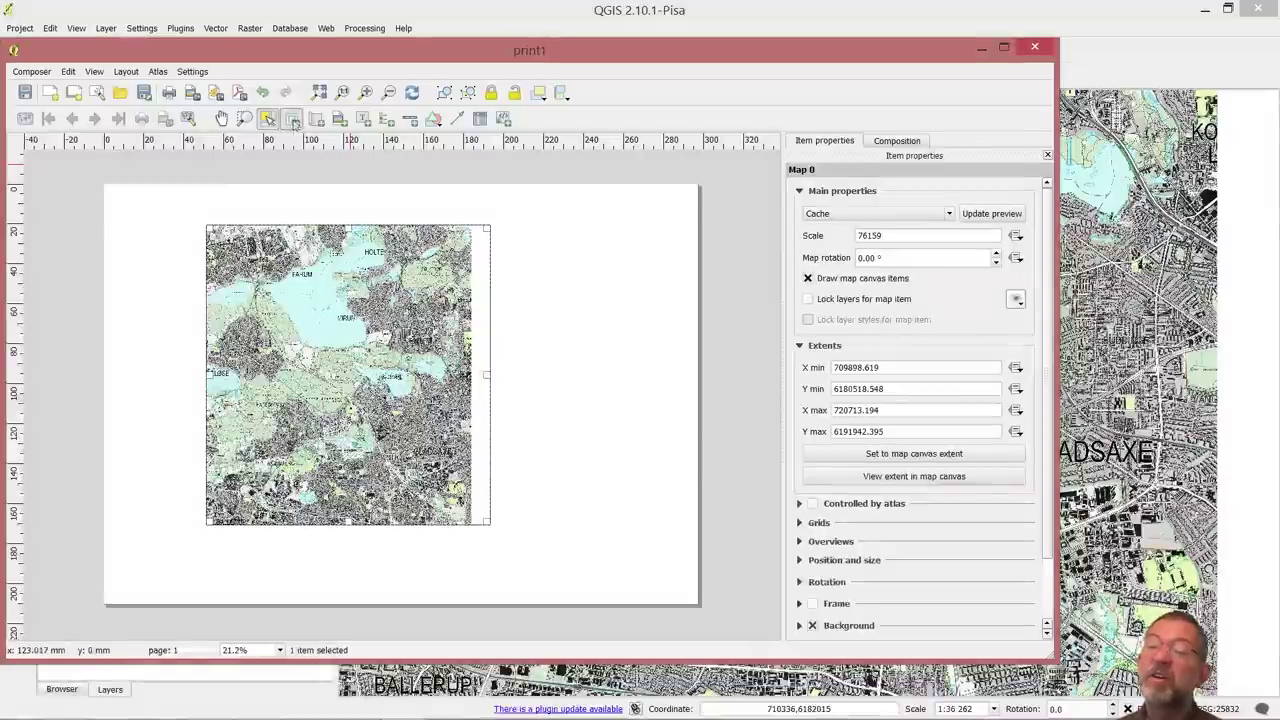
pyautogui.moveTo(326, 428); pyautogui.dragTo(357, 442)
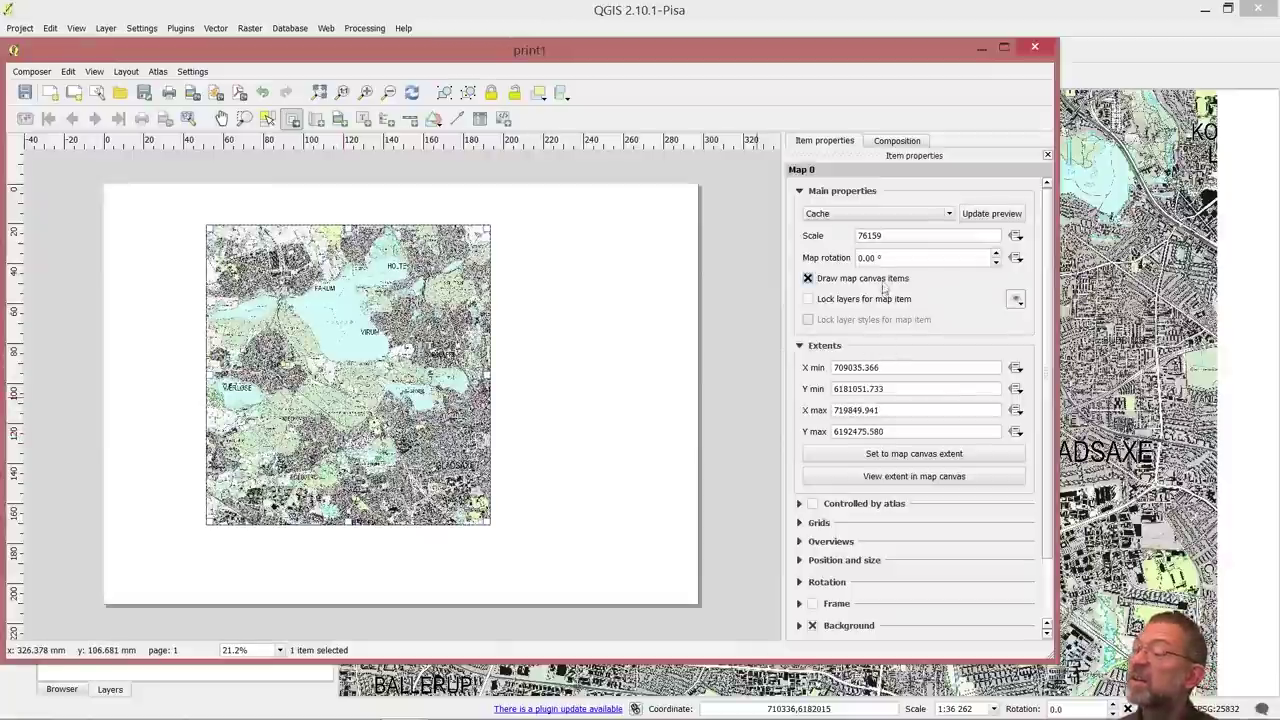
pyautogui.moveTo(886, 236); pyautogui.dragTo(790, 237)
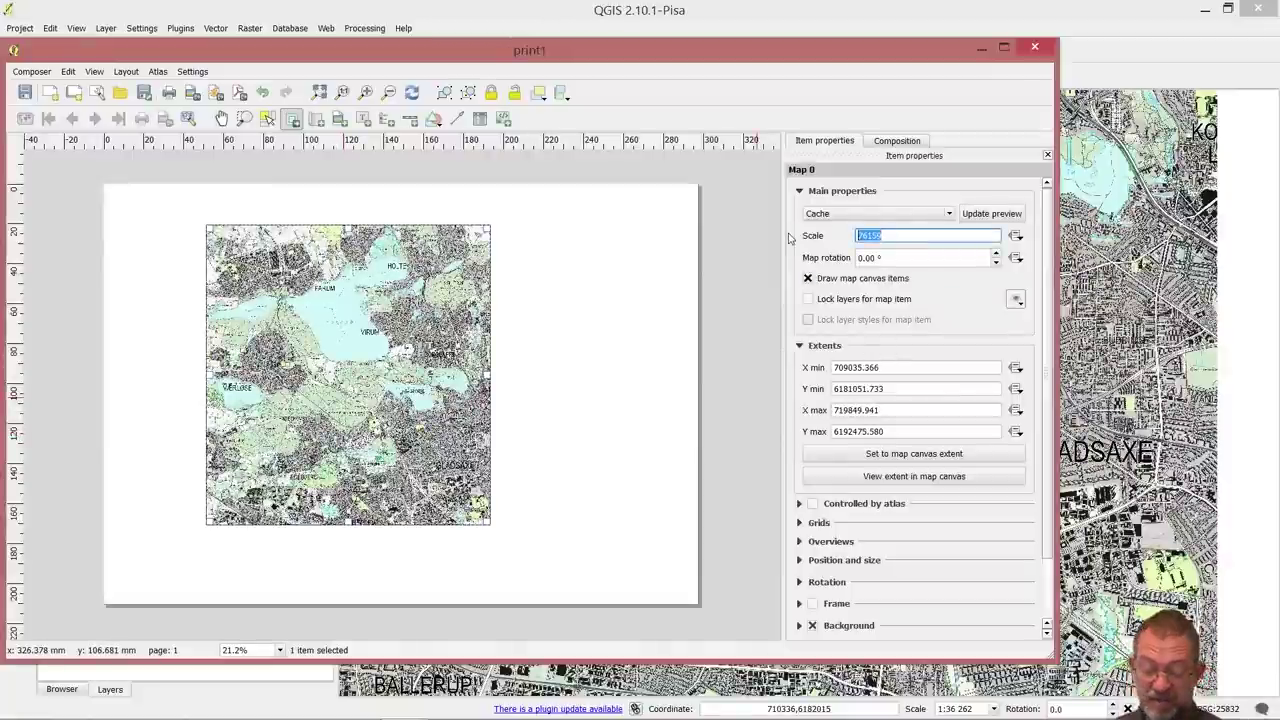
pyautogui.write('50')
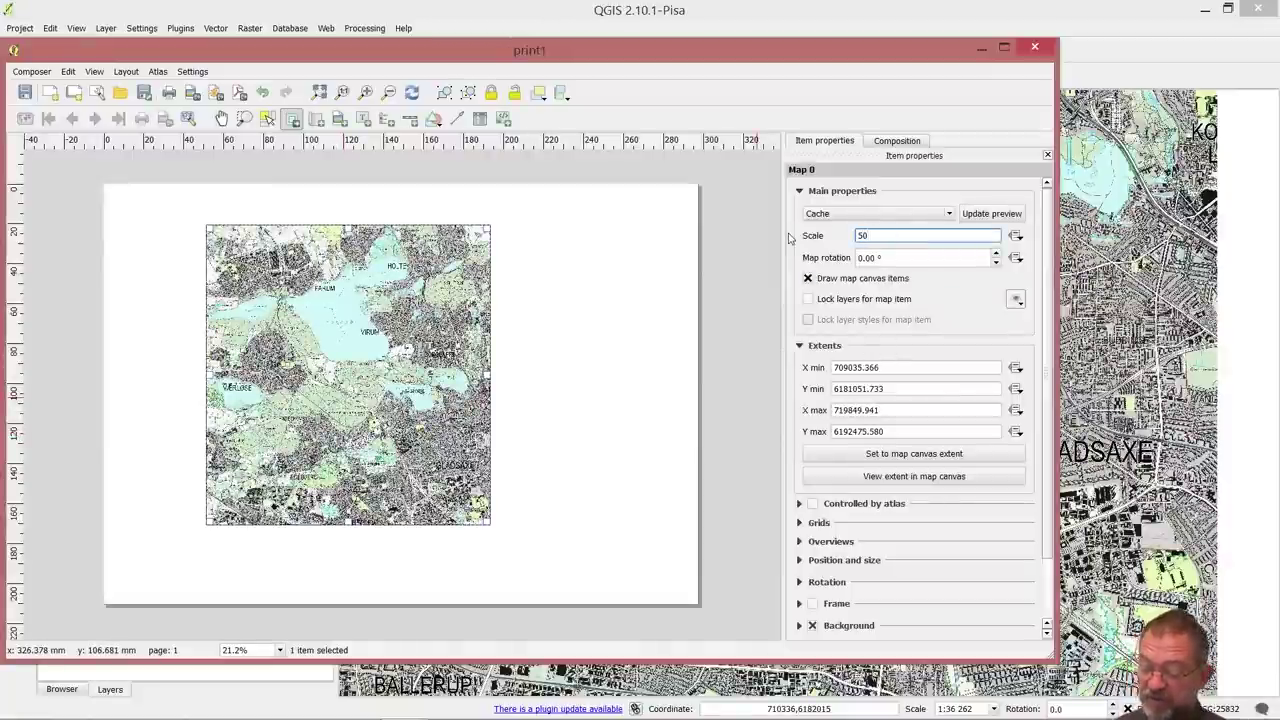
pyautogui.write('000')
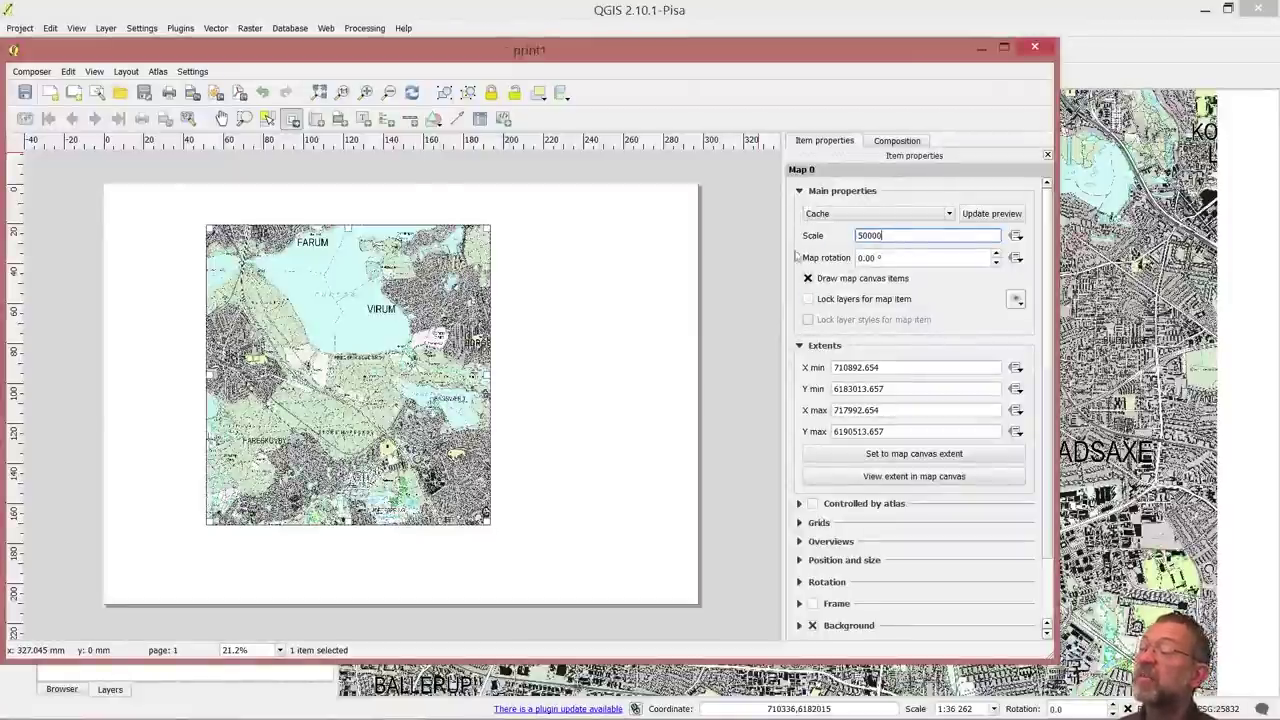
# In the map's Grids section, add Grid 1 with CRS ETRS89 / ETRS-TM32 (EPSG:3044).
pyautogui.click(800, 346)
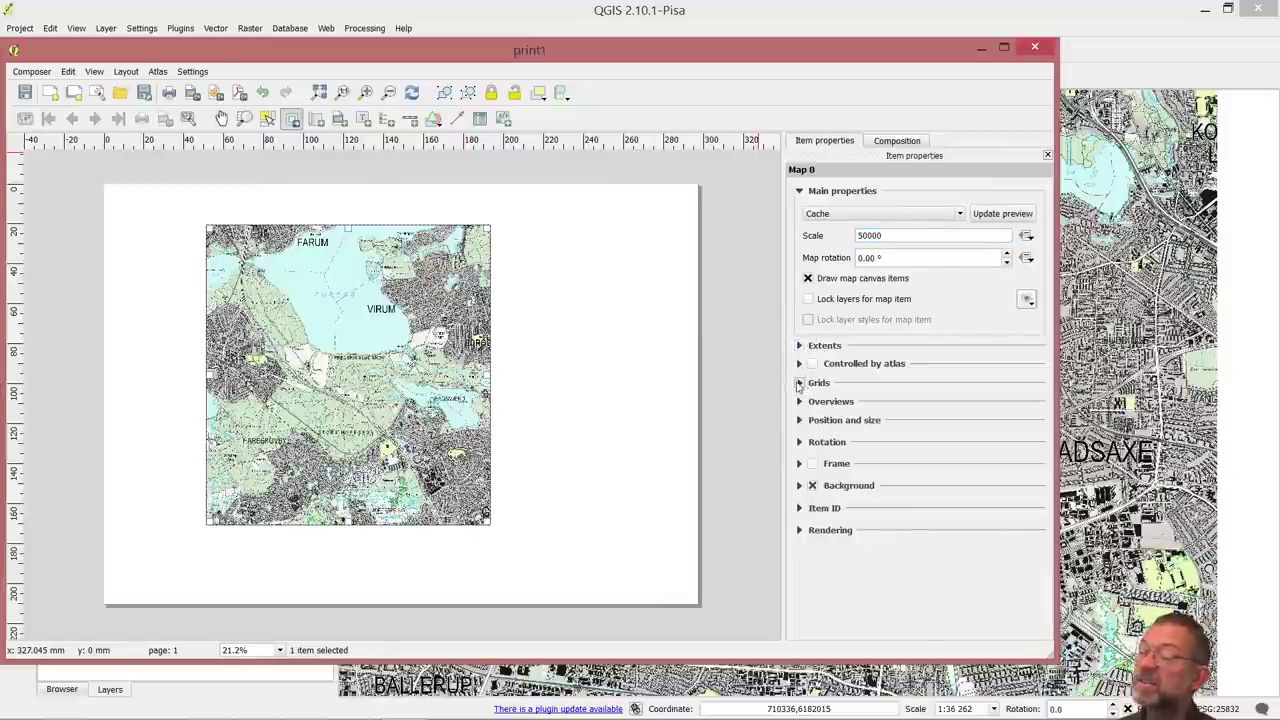
pyautogui.click(800, 383)
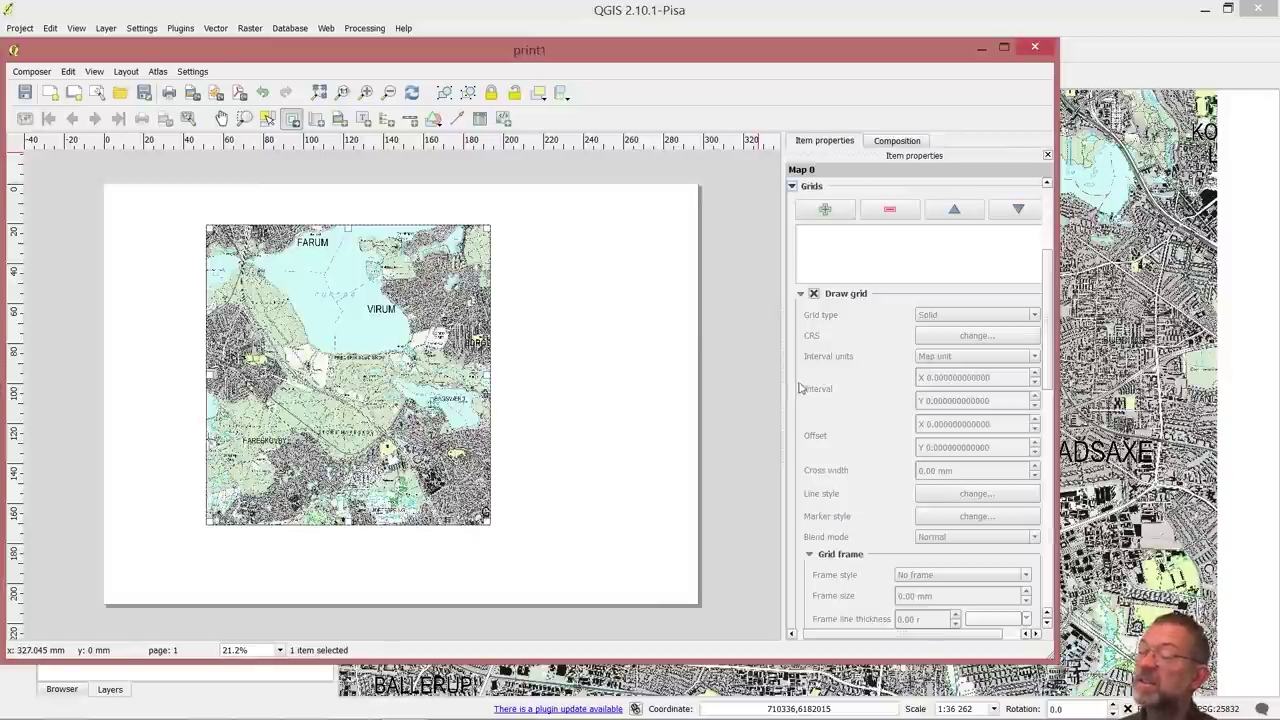
pyautogui.click(825, 209)
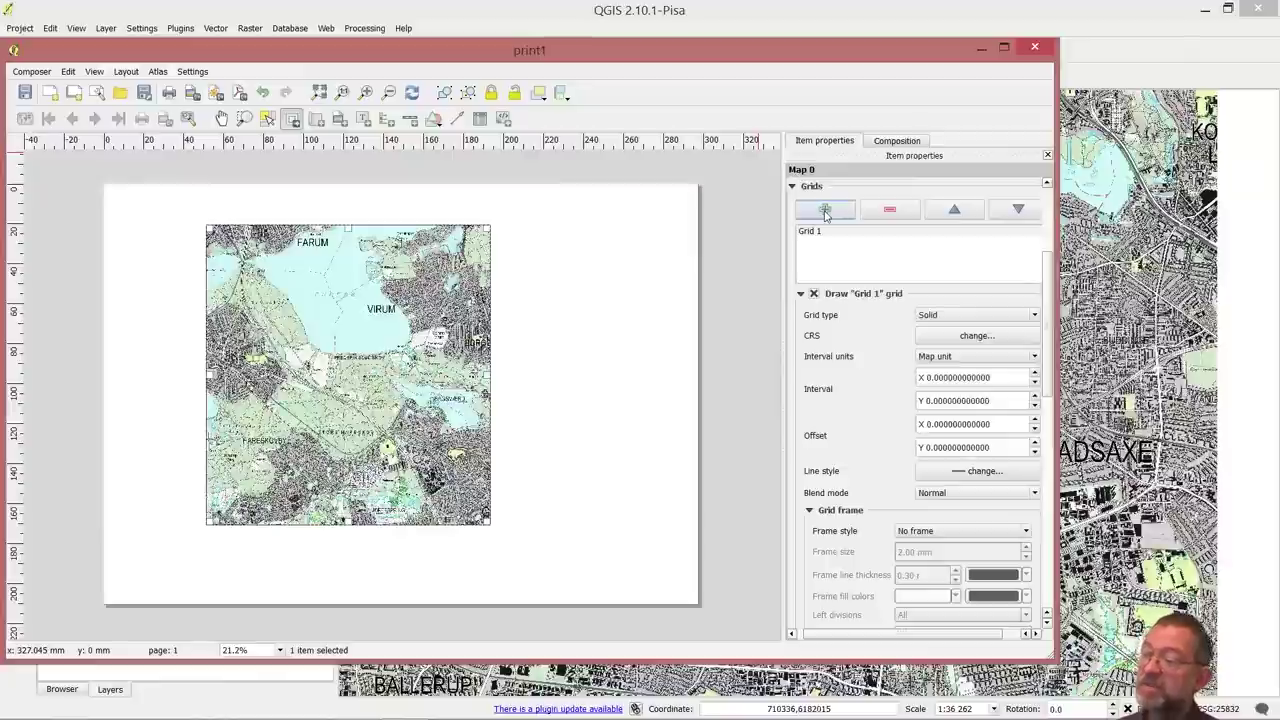
pyautogui.click(975, 337)
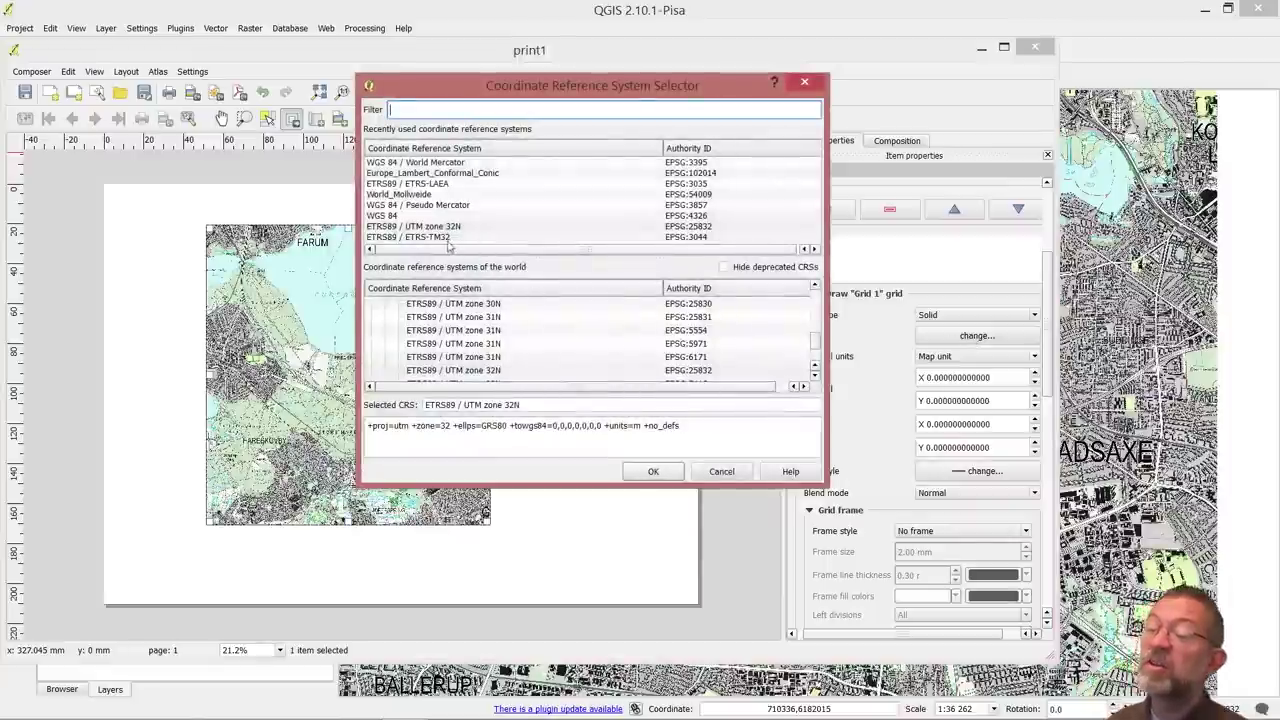
pyautogui.click(440, 228)
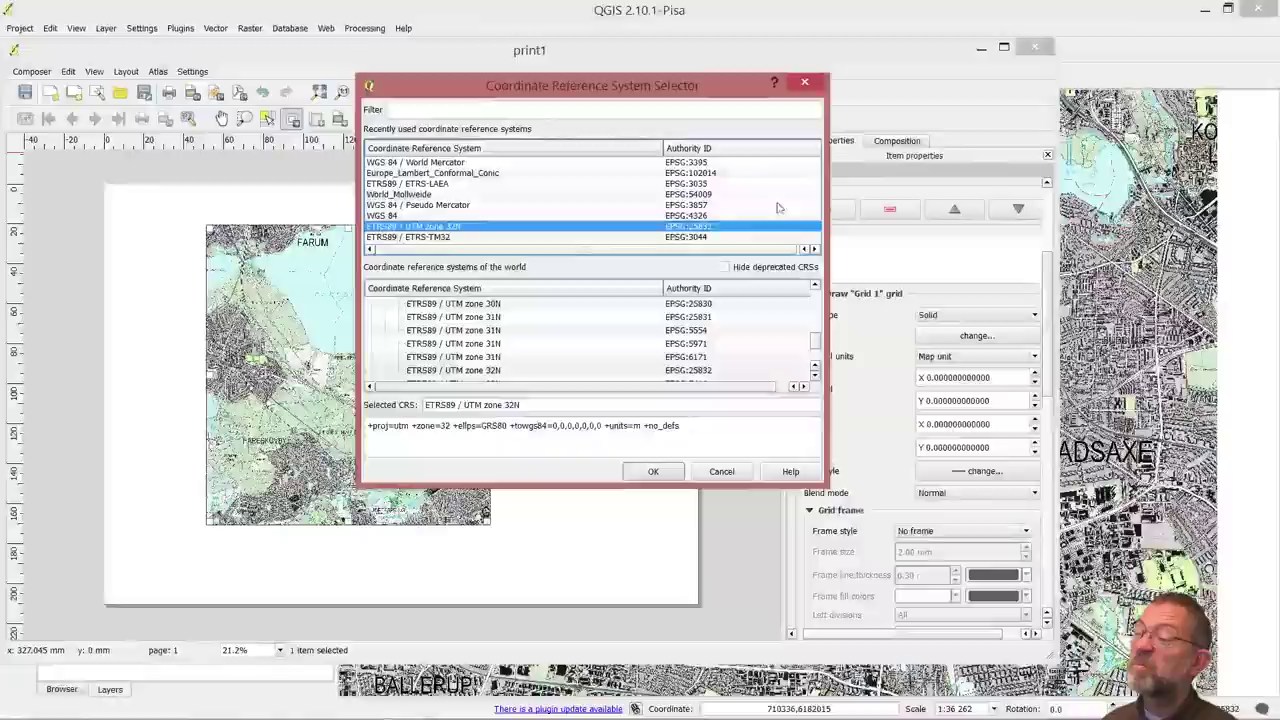
pyautogui.click(703, 238)
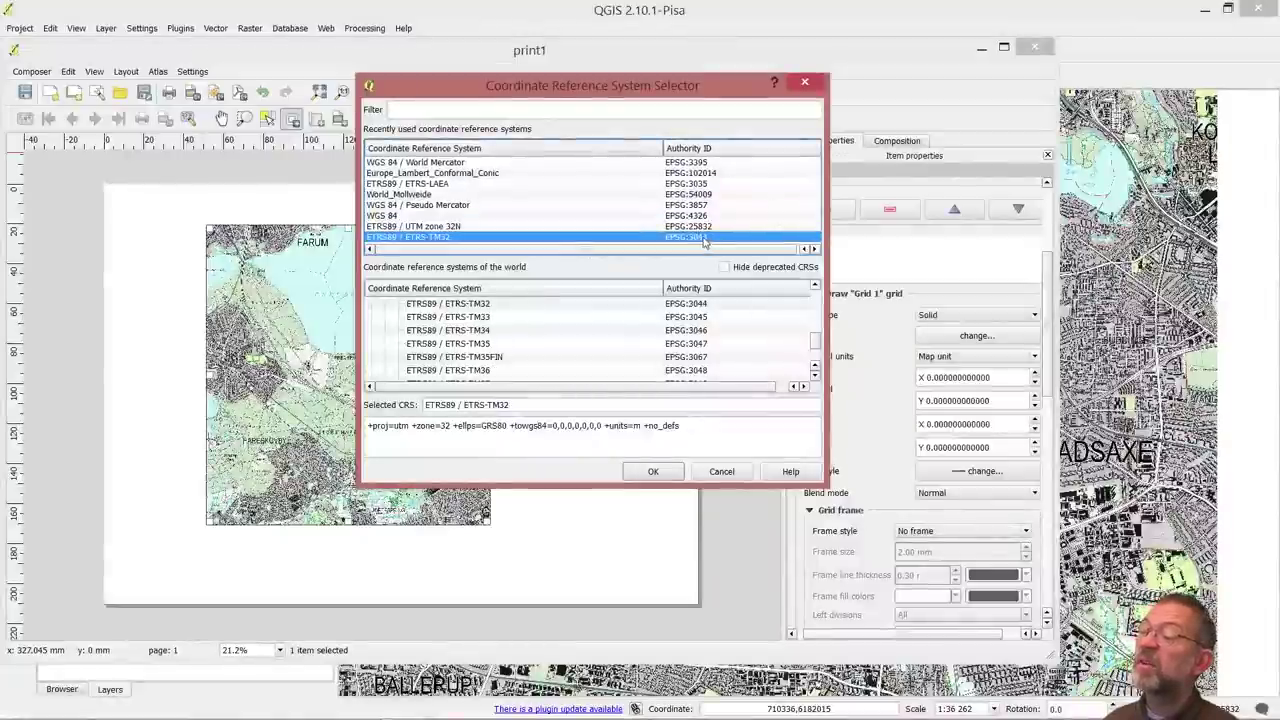
pyautogui.click(650, 473)
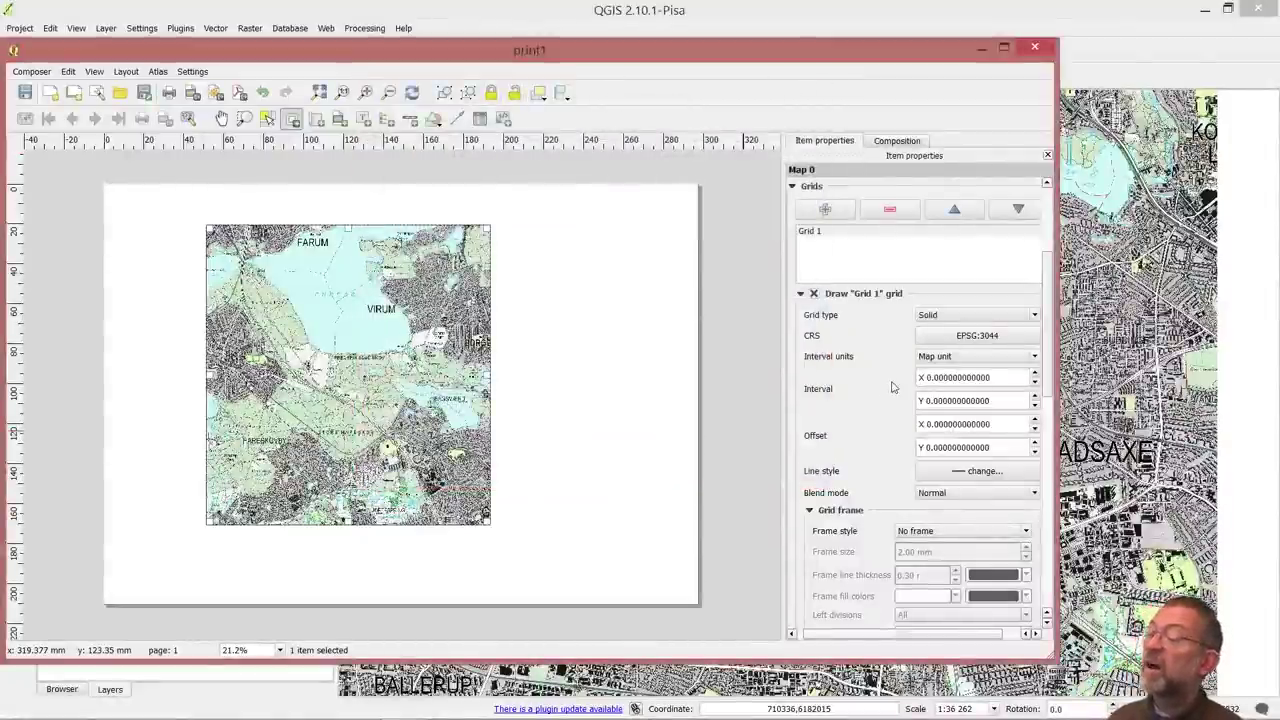
# Enter 1000 as Grid 1's X and Y interval for 1 km squares.
pyautogui.click(1010, 383)
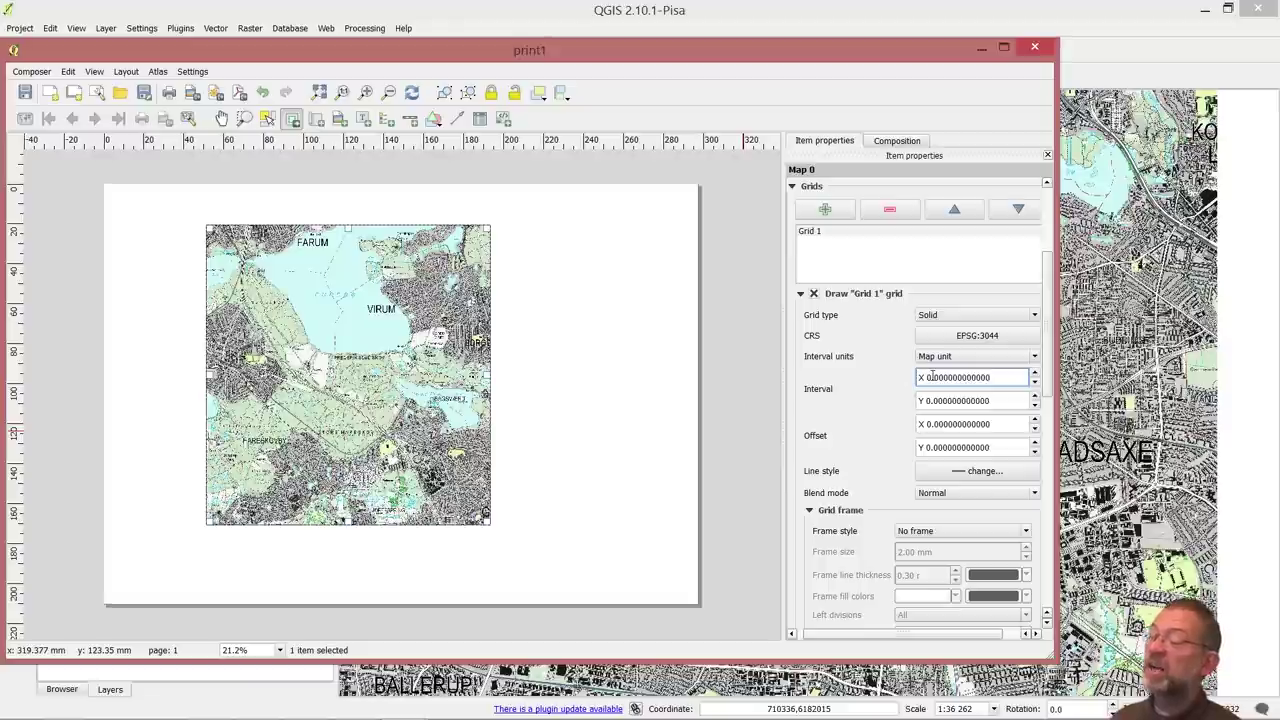
pyautogui.click(928, 377)
pyautogui.write('1')
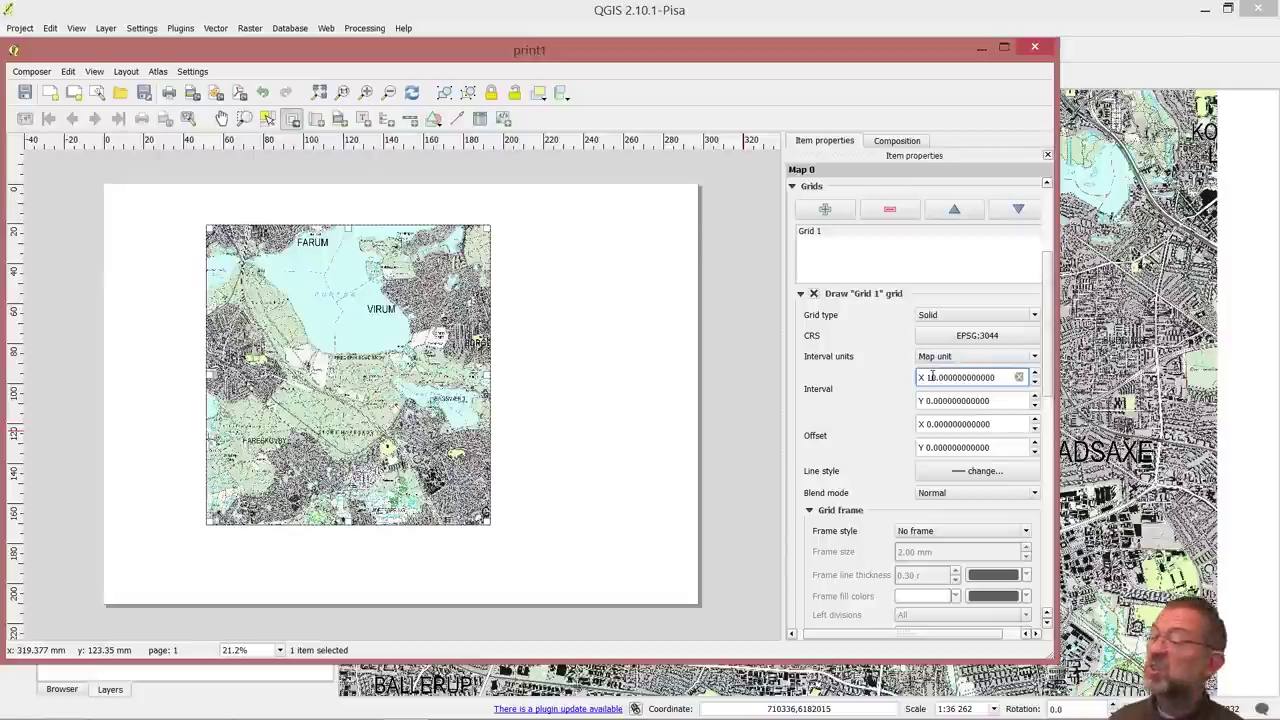
pyautogui.write('0')
pyautogui.press('BackSpace')
pyautogui.write('9')
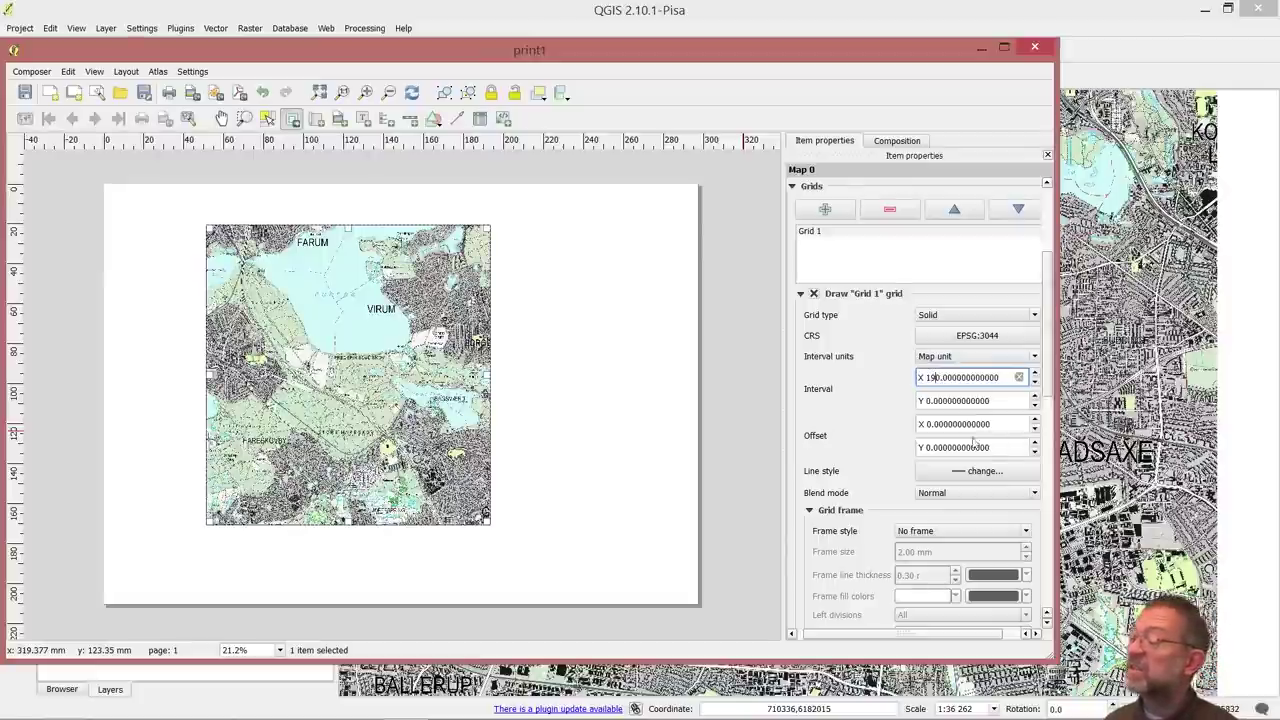
pyautogui.press('BackSpace')
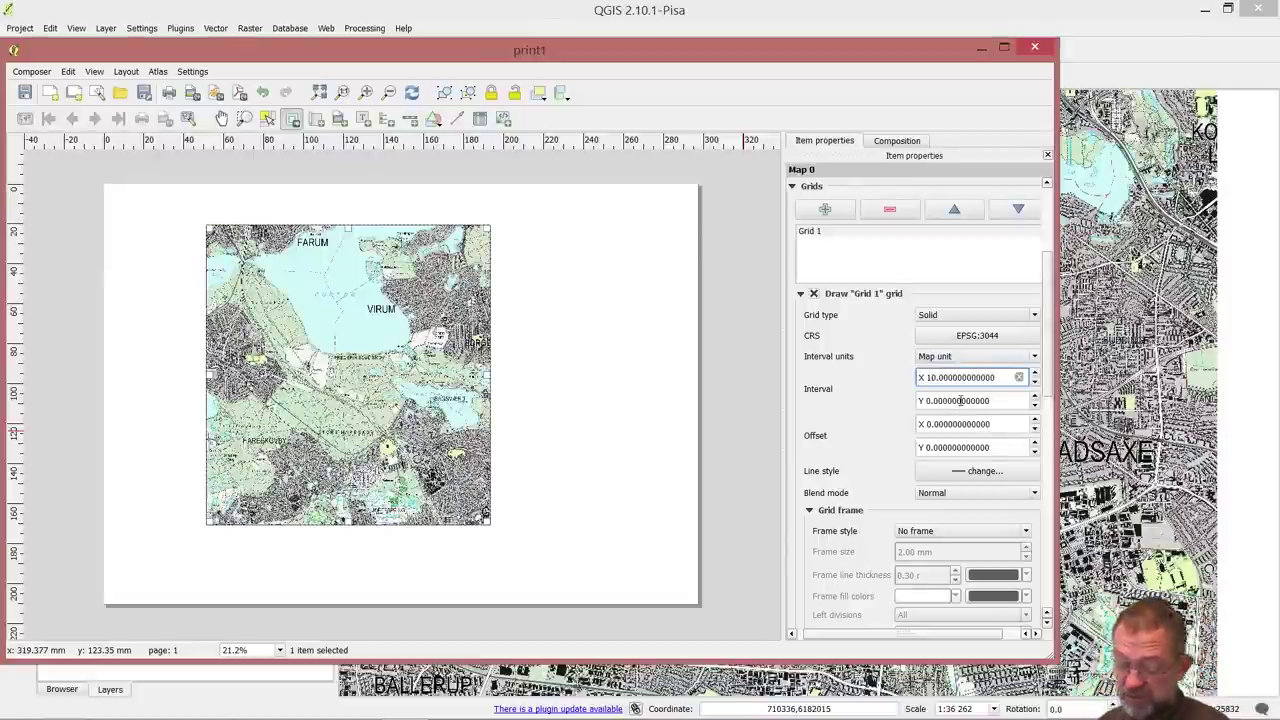
pyautogui.write('0')
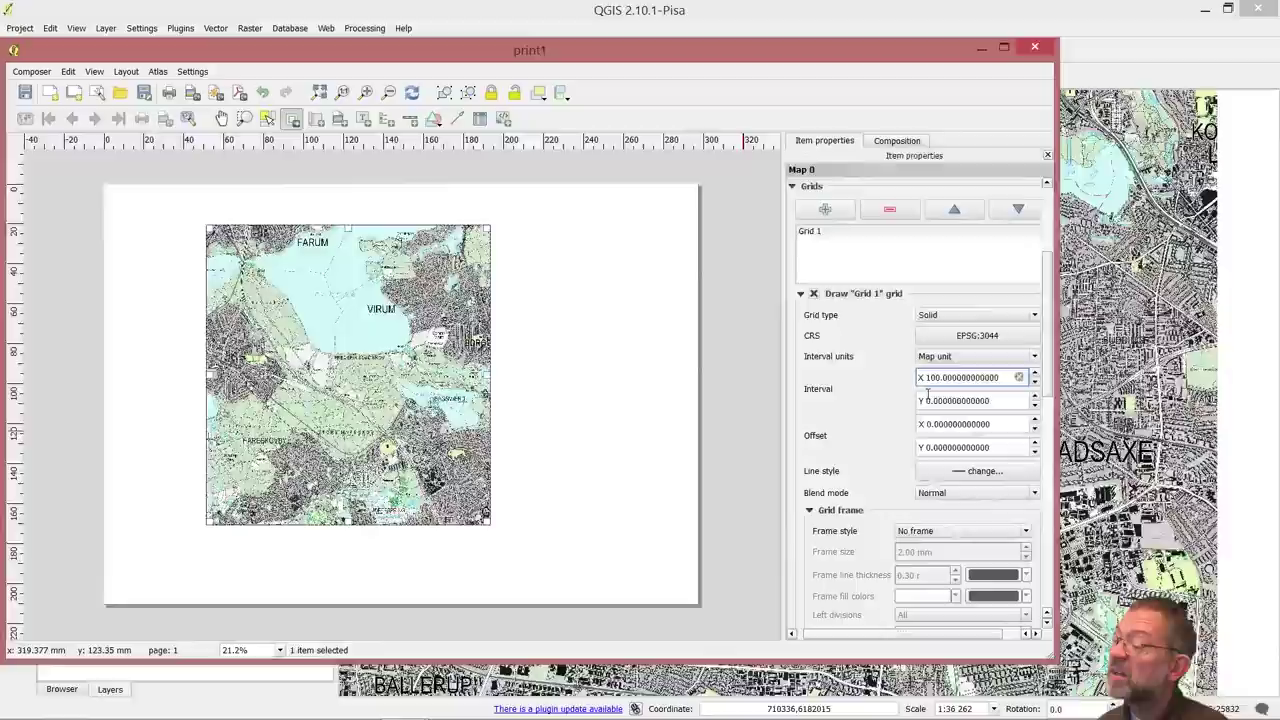
pyautogui.click(928, 398)
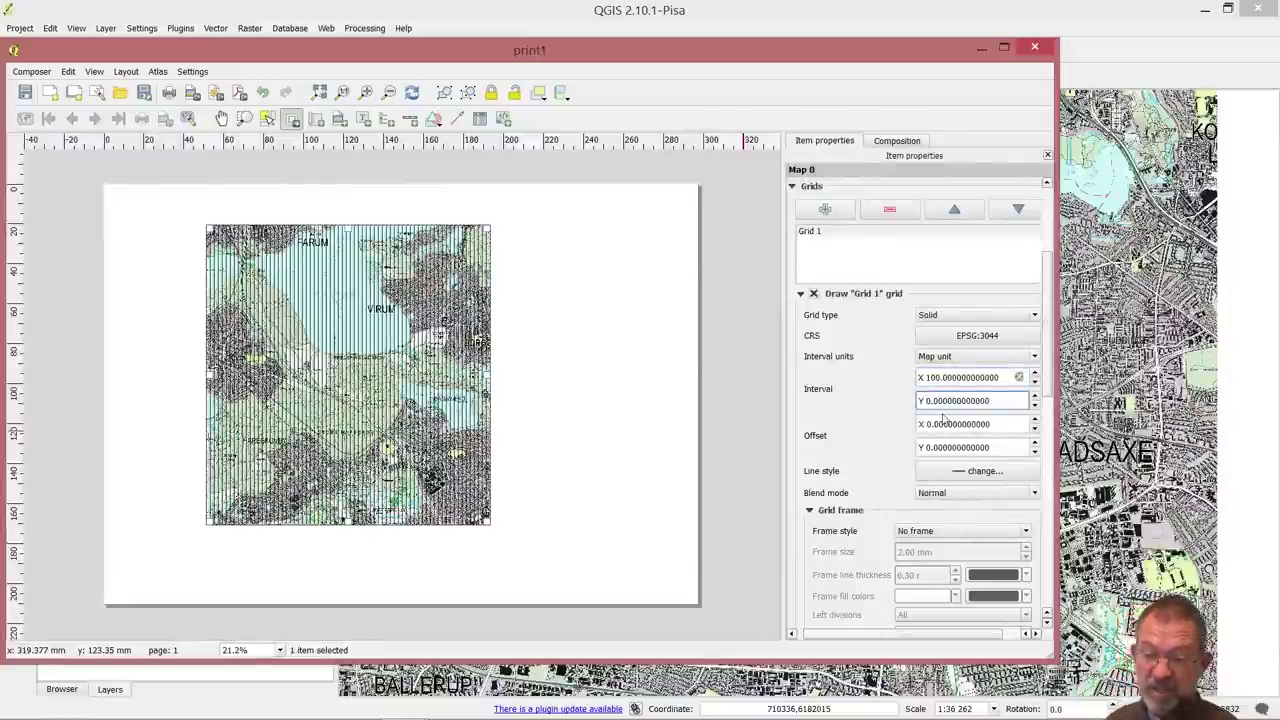
pyautogui.write('100')
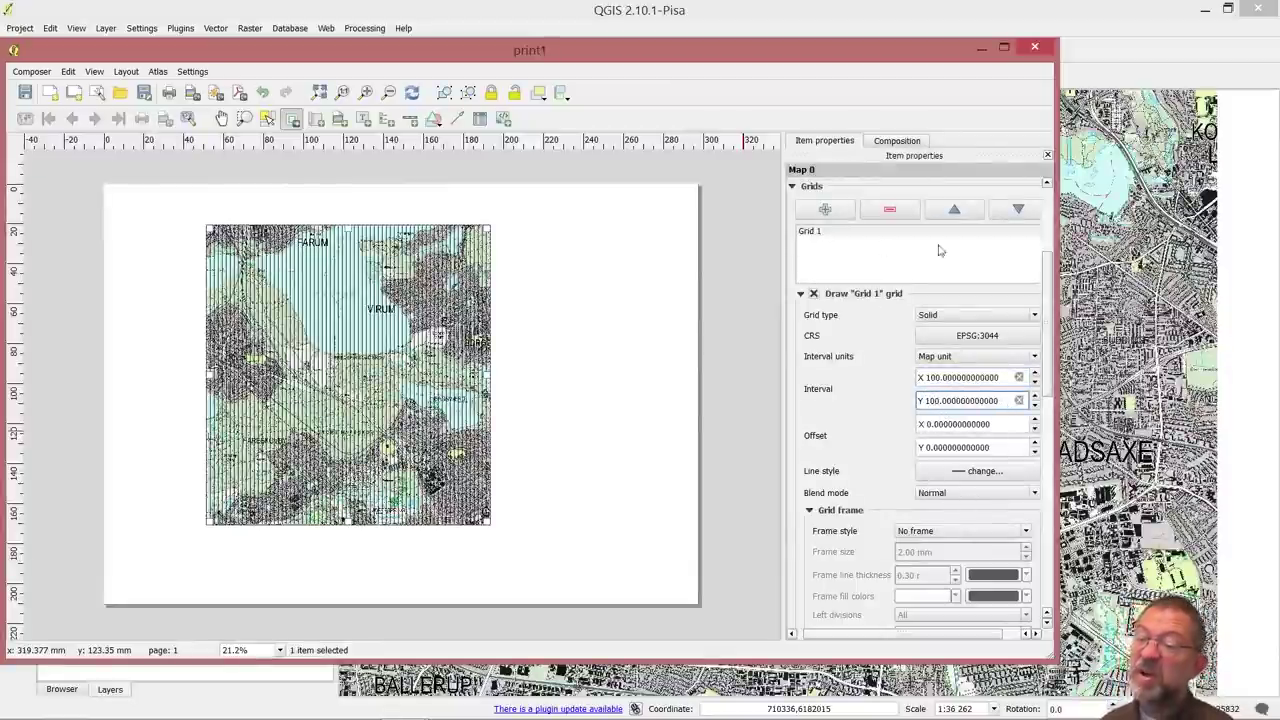
pyautogui.write('0')
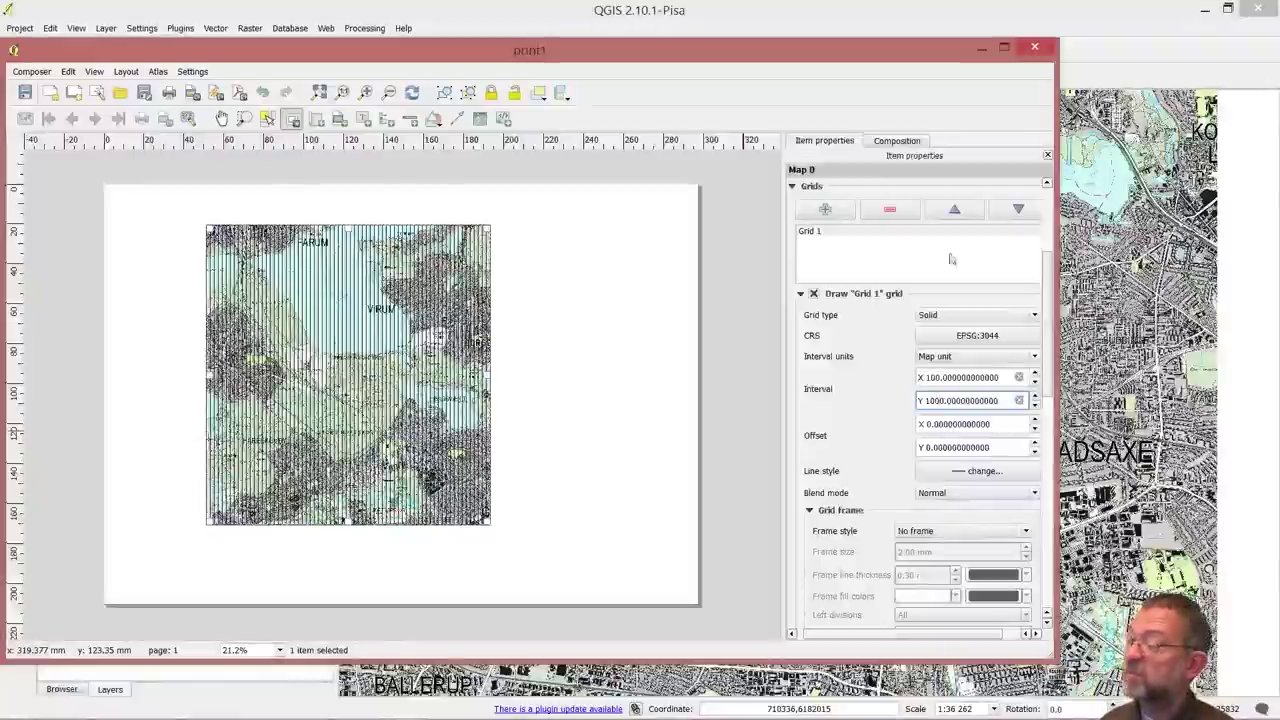
pyautogui.click(935, 377)
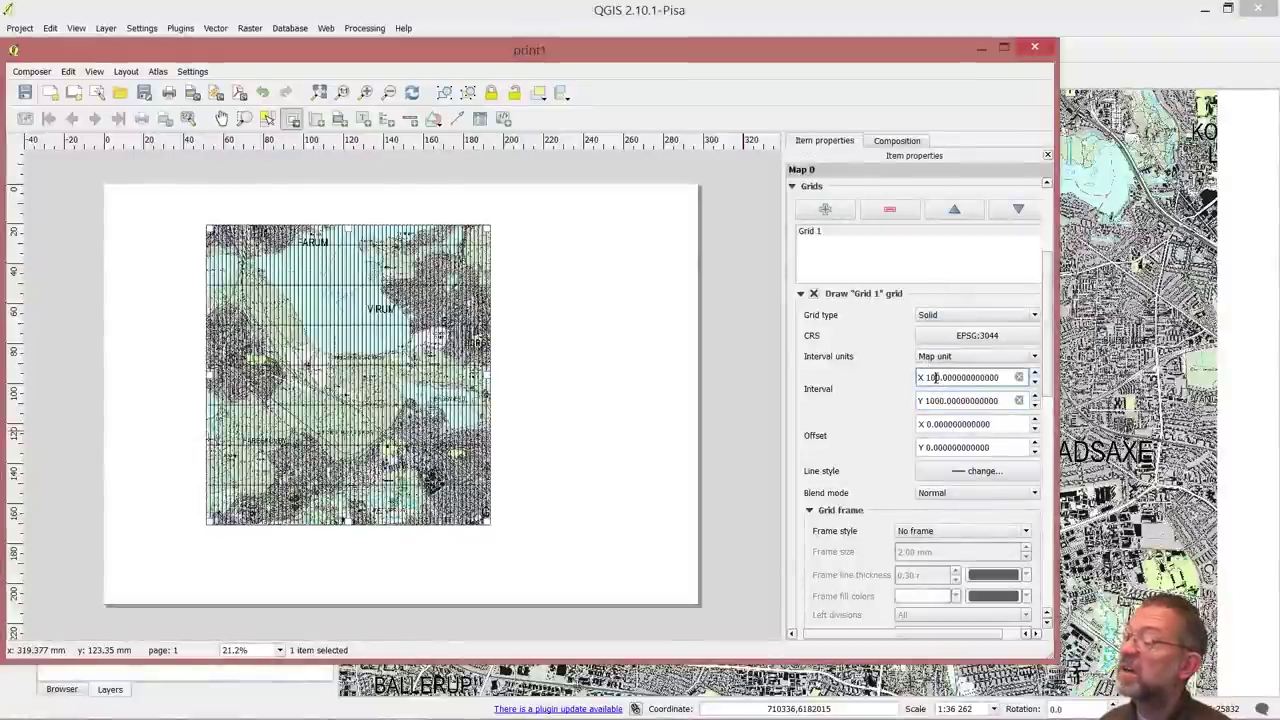
pyautogui.write('00')
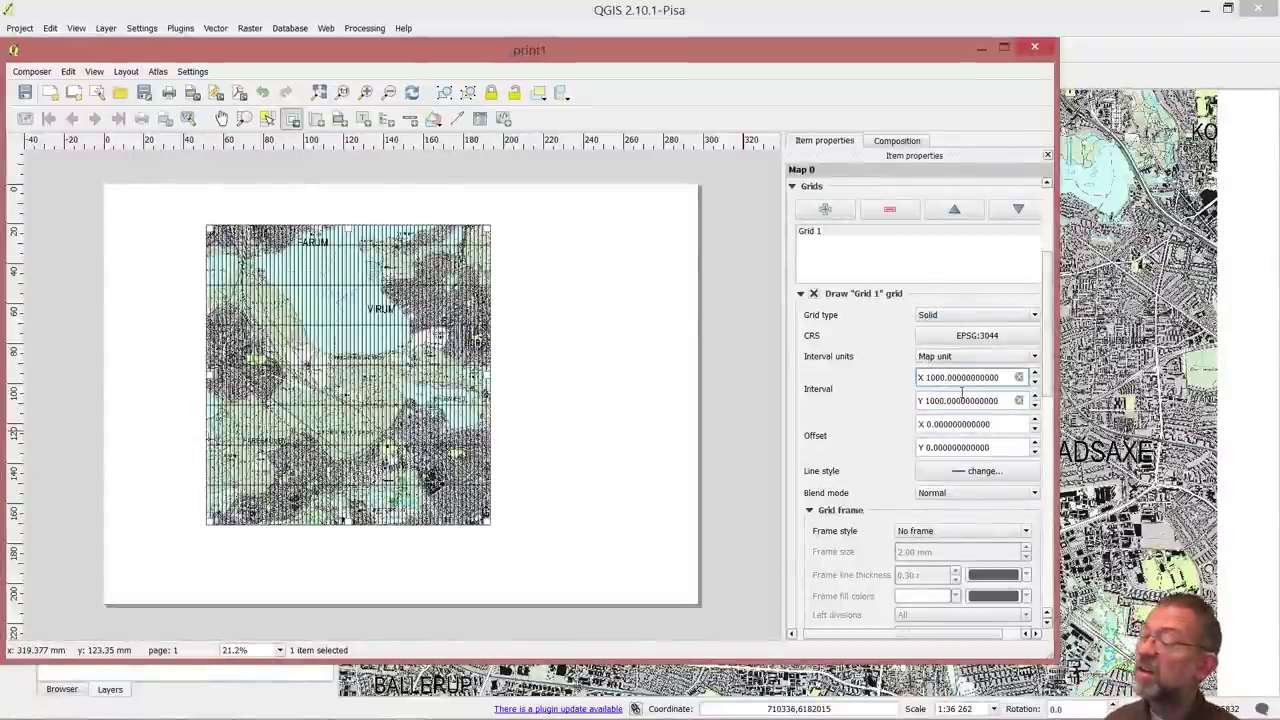
pyautogui.click(988, 401)
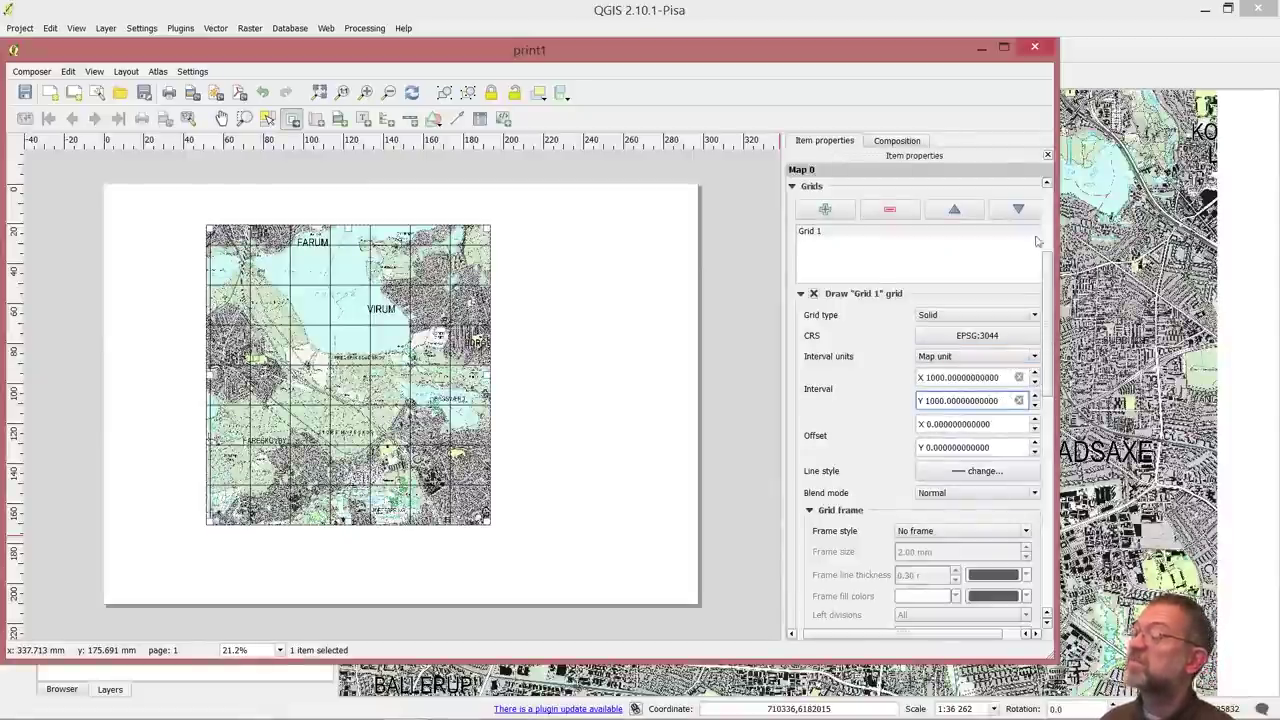
# Set Grid 1's frame style to Zebra.
pyautogui.moveTo(1050, 290); pyautogui.dragTo(1050, 353)
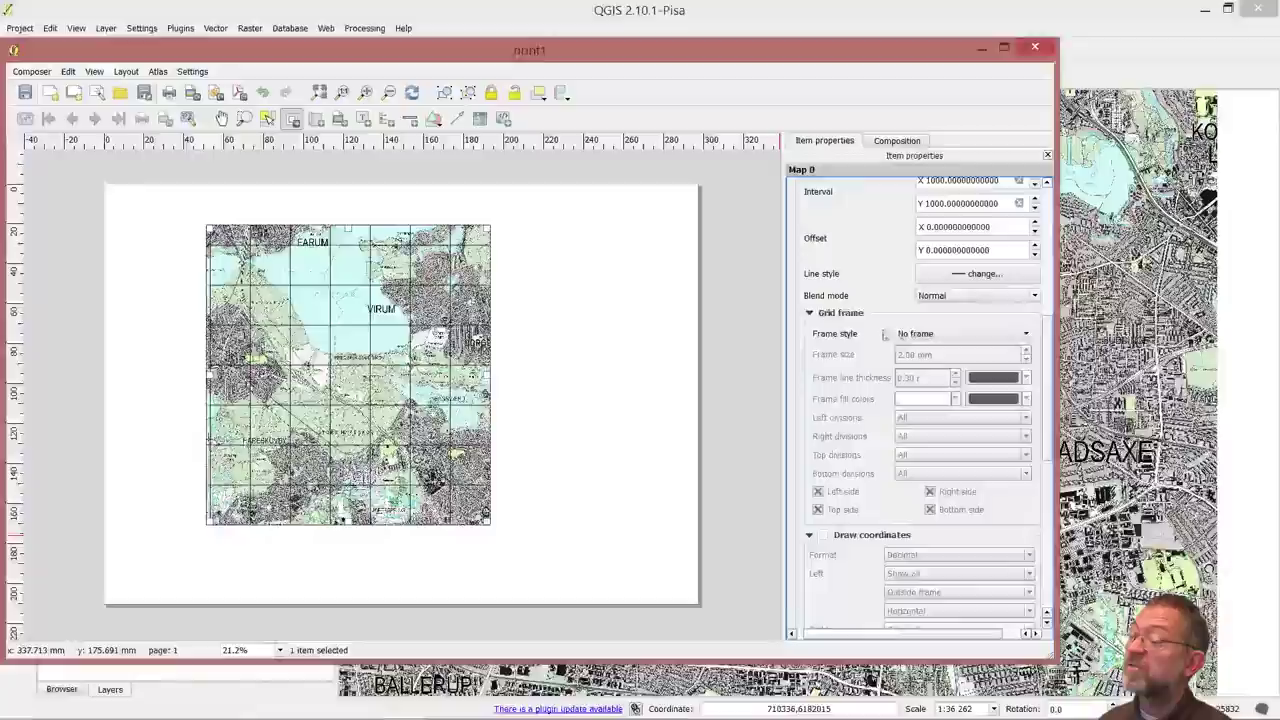
pyautogui.click(912, 335)
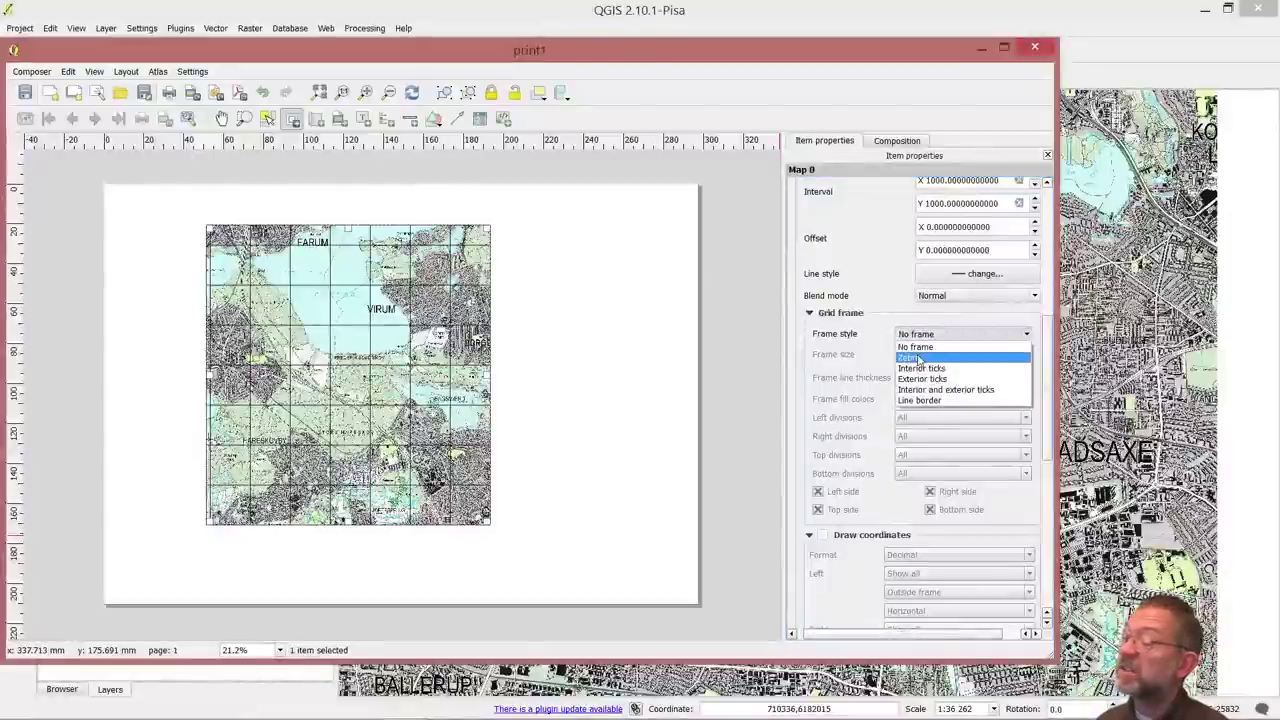
pyautogui.click(918, 356)
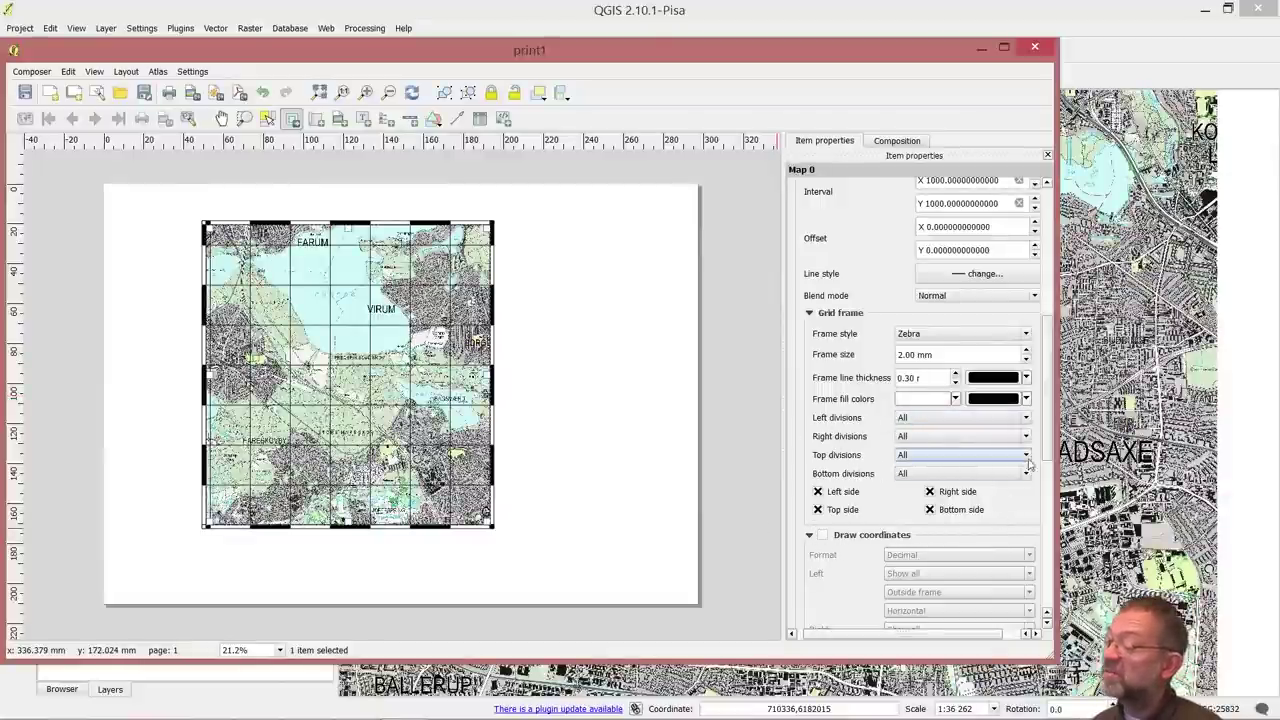
# Turn on Grid 1's coordinate labels with a coordinate precision of 0.
pyautogui.scroll(-2, 1050, 455)
pyautogui.scroll(-3, 1050, 452)
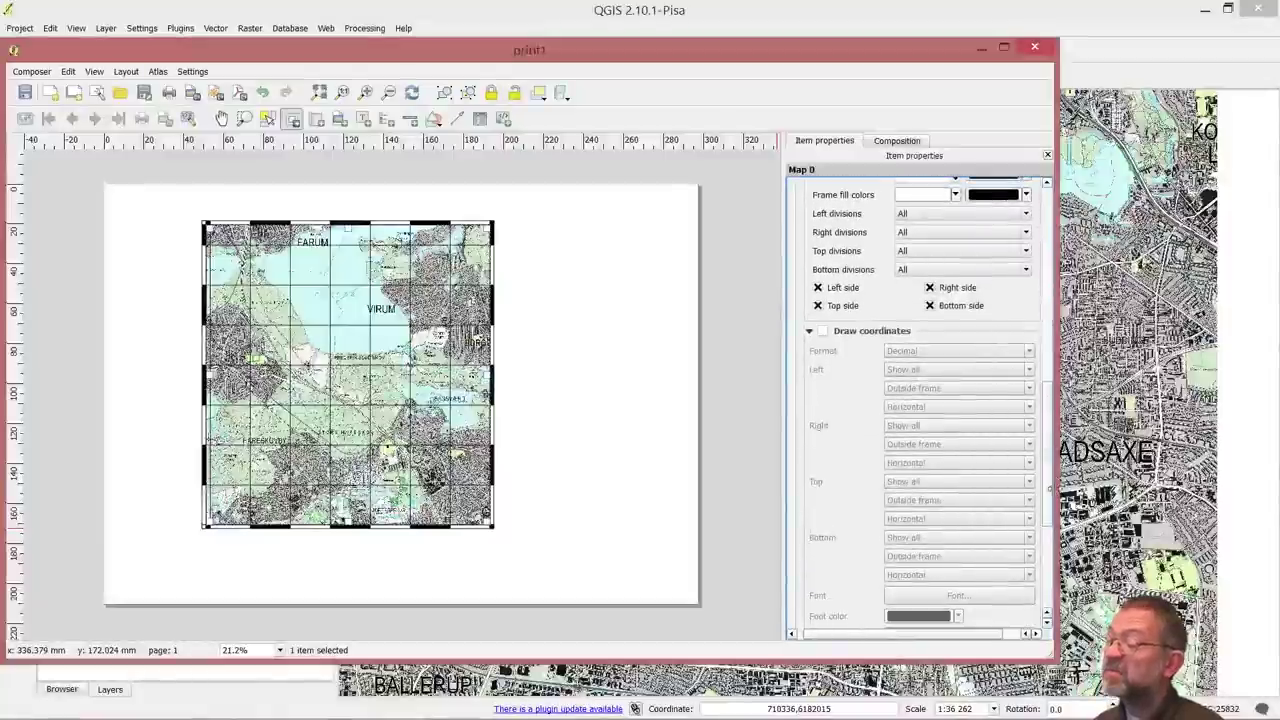
pyautogui.click(823, 331)
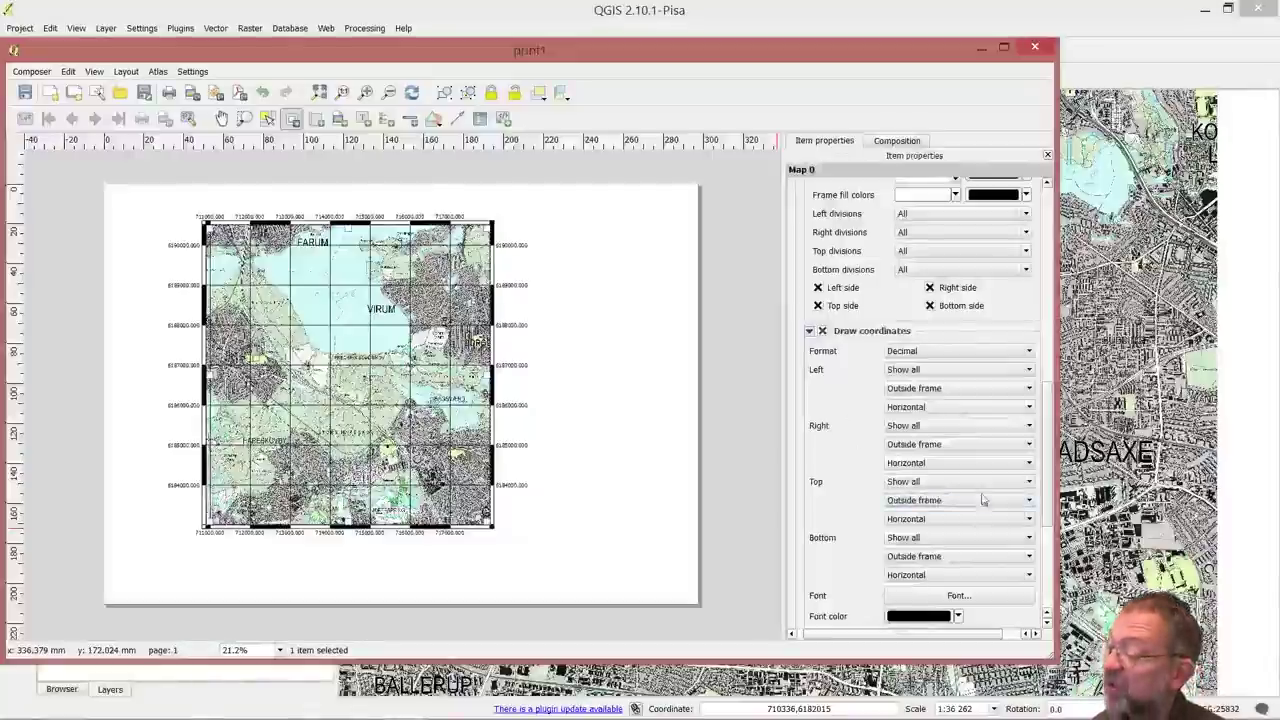
pyautogui.scroll(-5, 1050, 497)
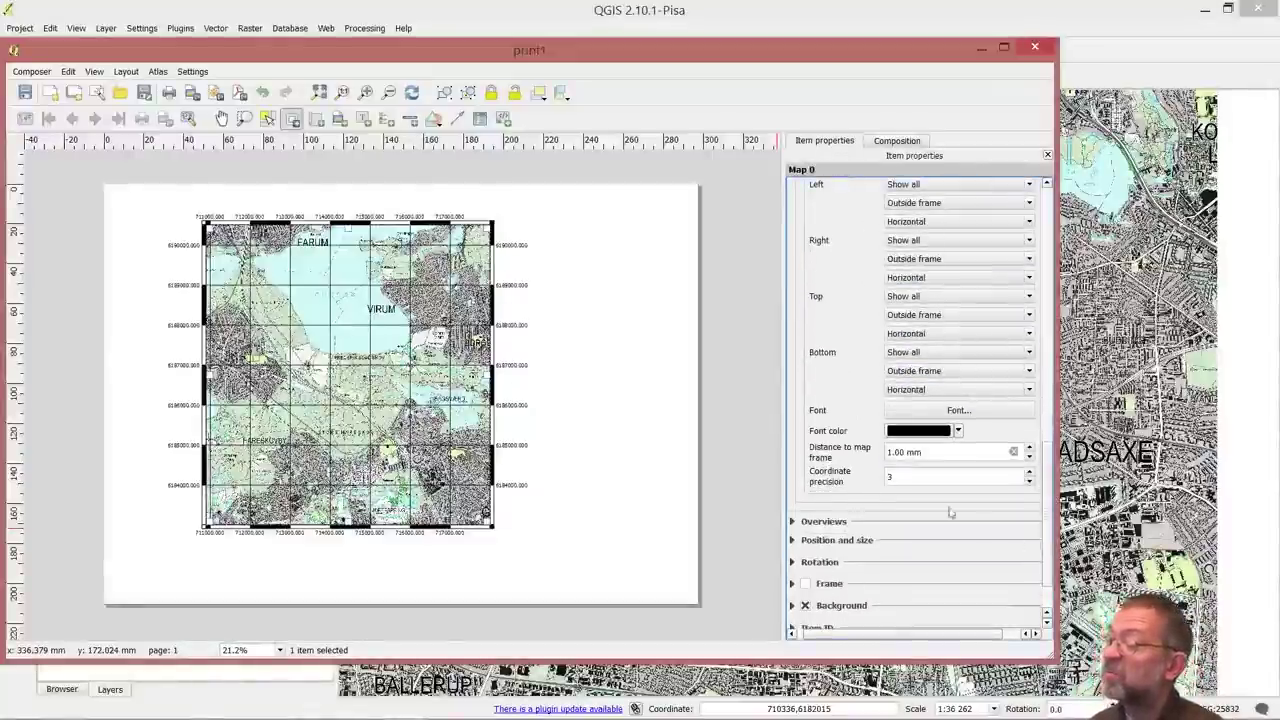
pyautogui.doubleClick(935, 474)
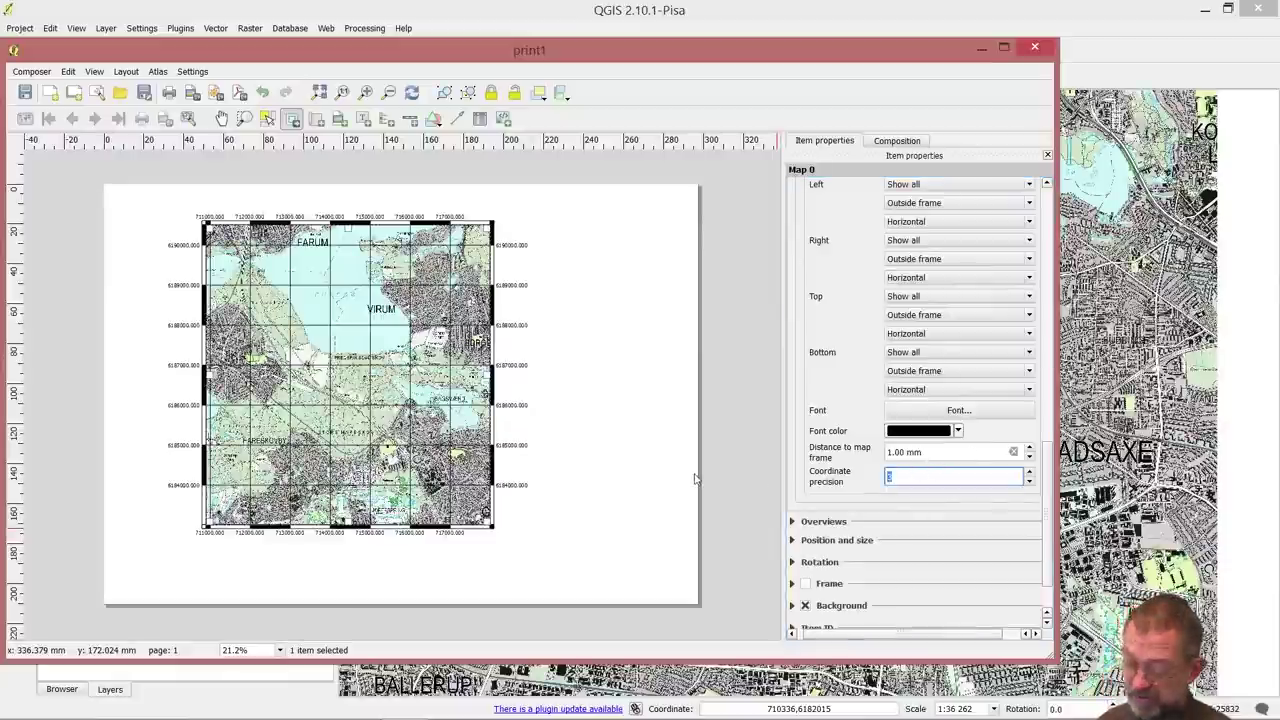
pyautogui.write('0')
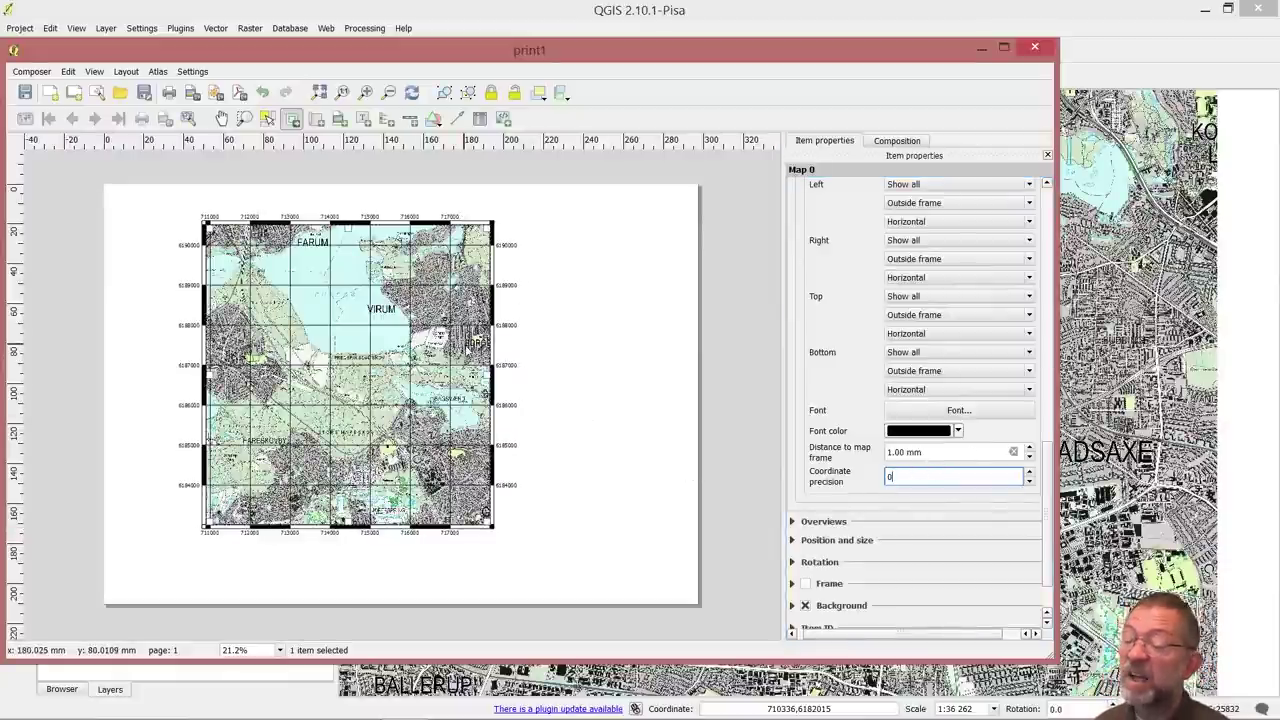
pyautogui.press('Return')
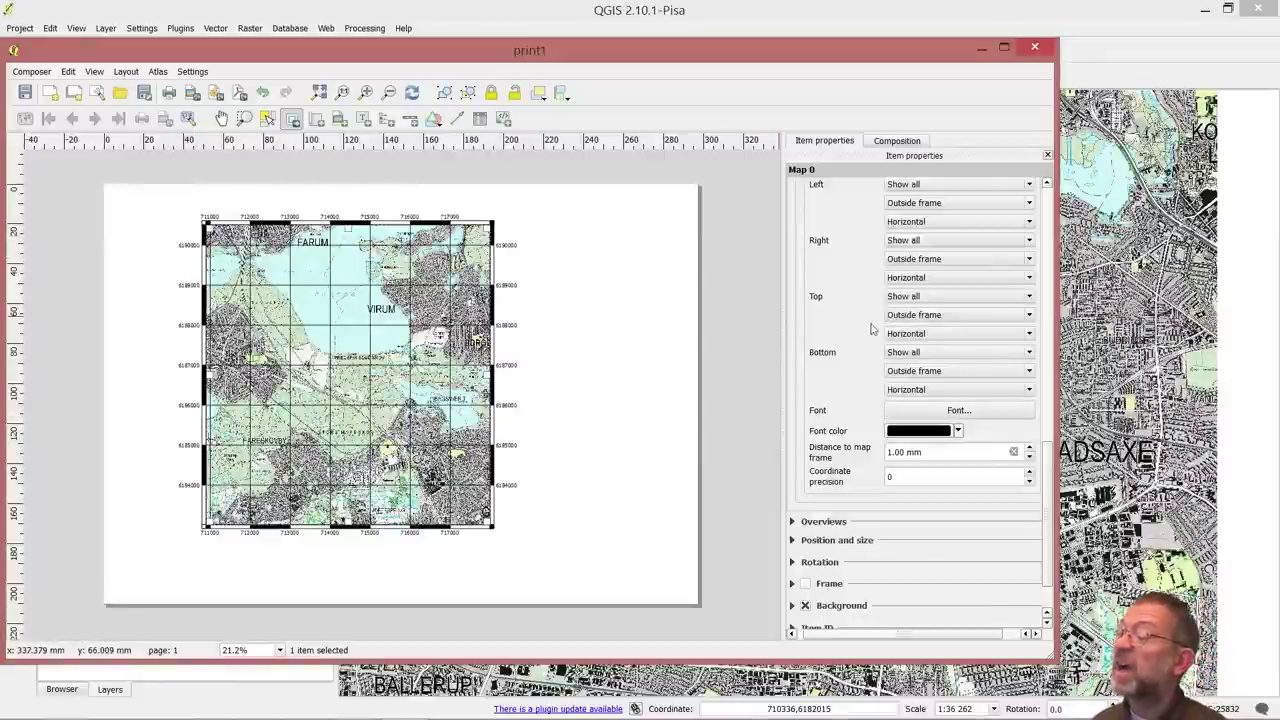
# Disable Grid 1's coordinate labels on the right and bottom sides.
pyautogui.click(985, 241)
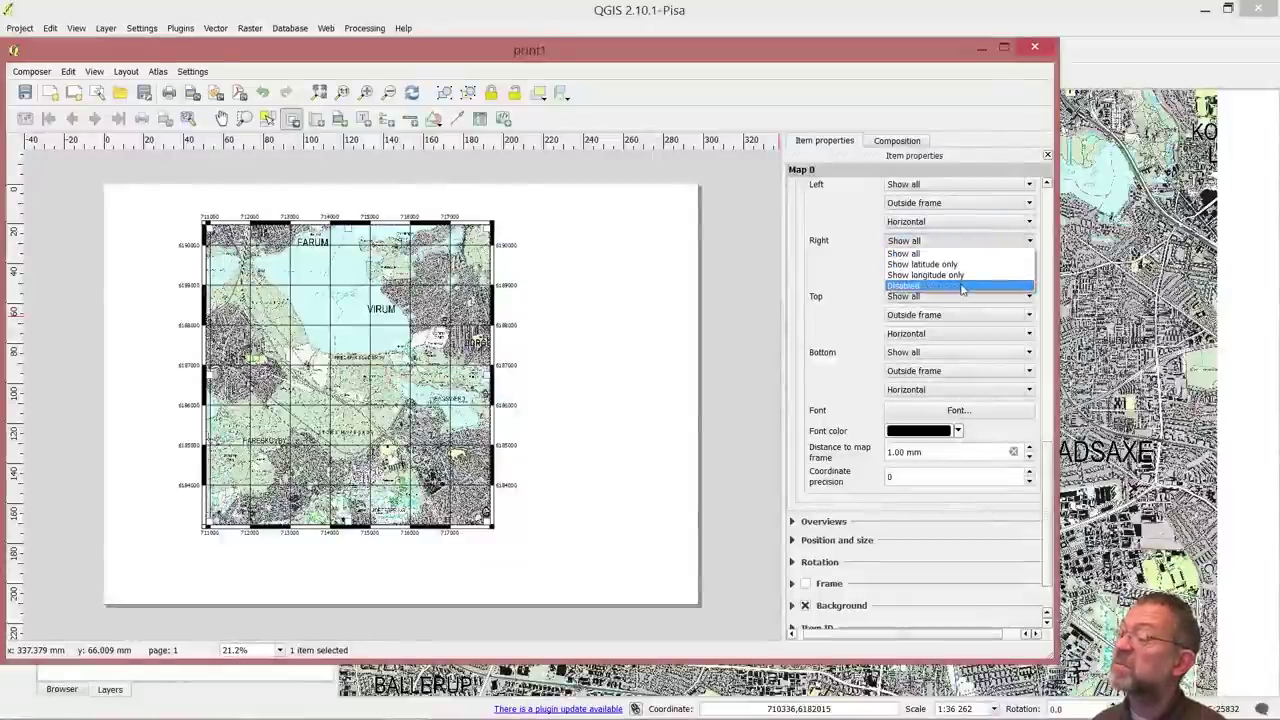
pyautogui.click(962, 287)
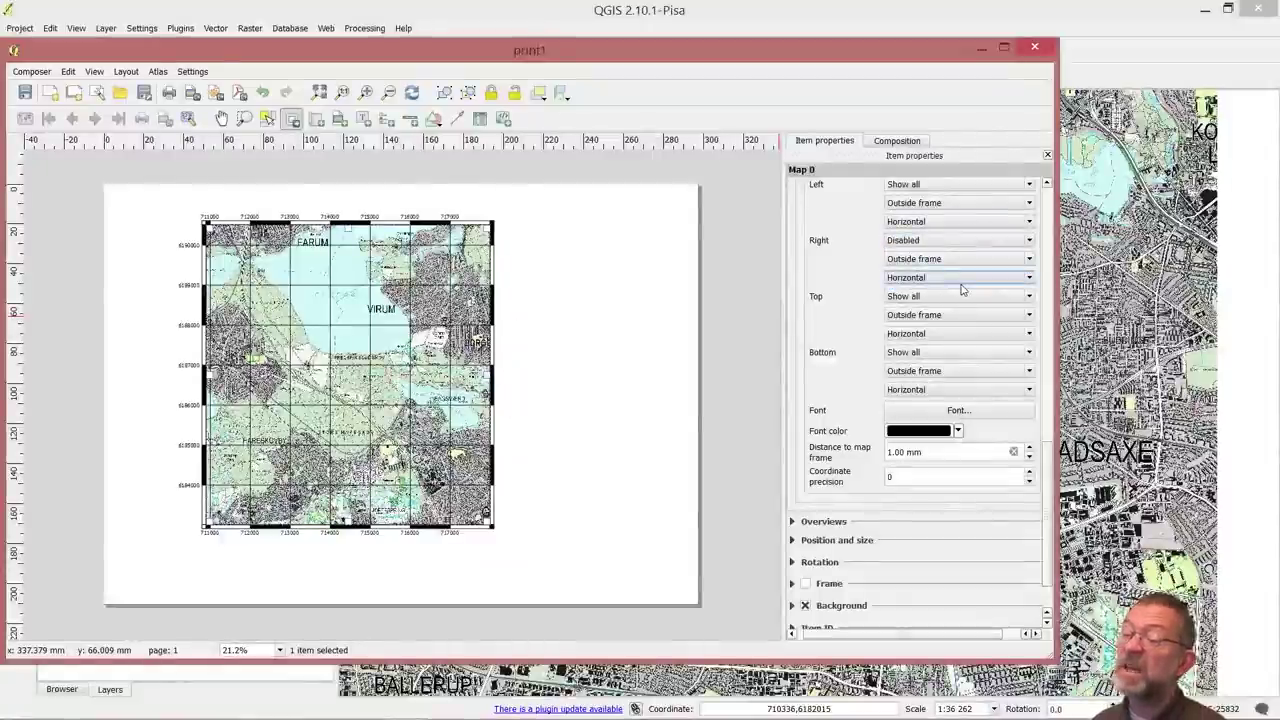
pyautogui.click(984, 354)
pyautogui.click(959, 398)
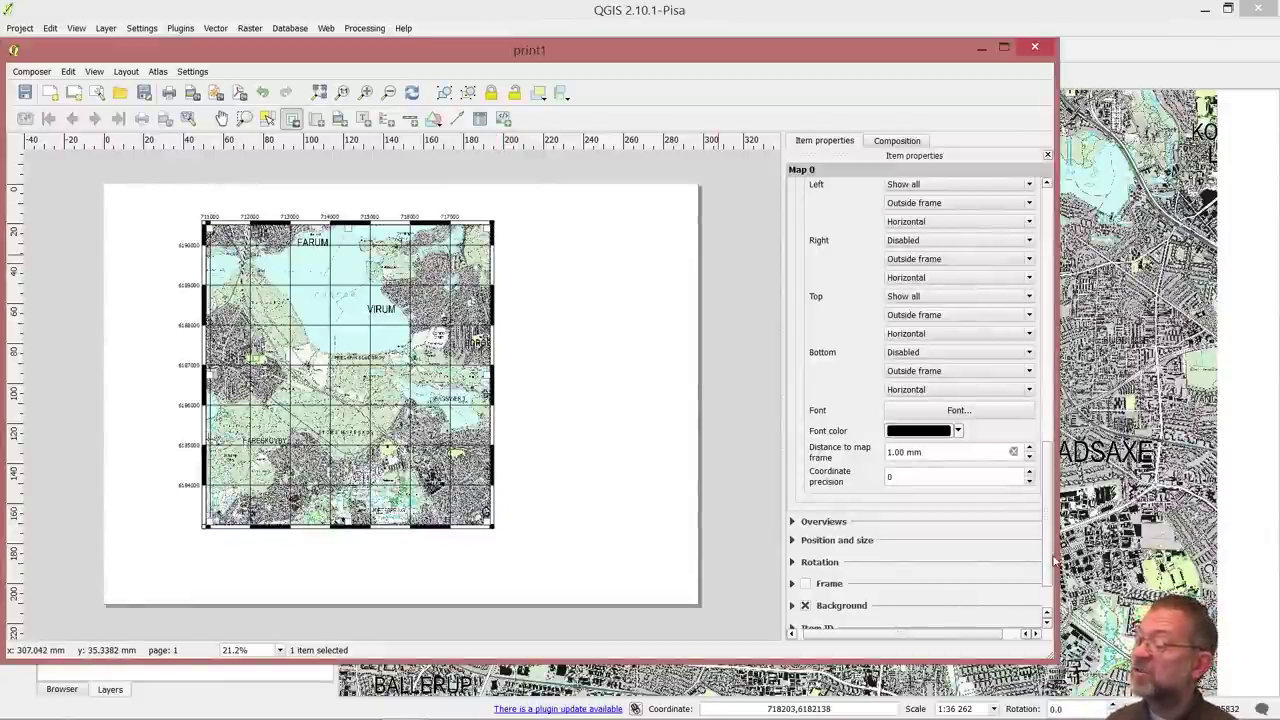
# Add Grid 2 to the map with CRS WGS 84 (EPSG:4326).
pyautogui.scroll(10, 1040, 497)
pyautogui.scroll(8, 1033, 406)
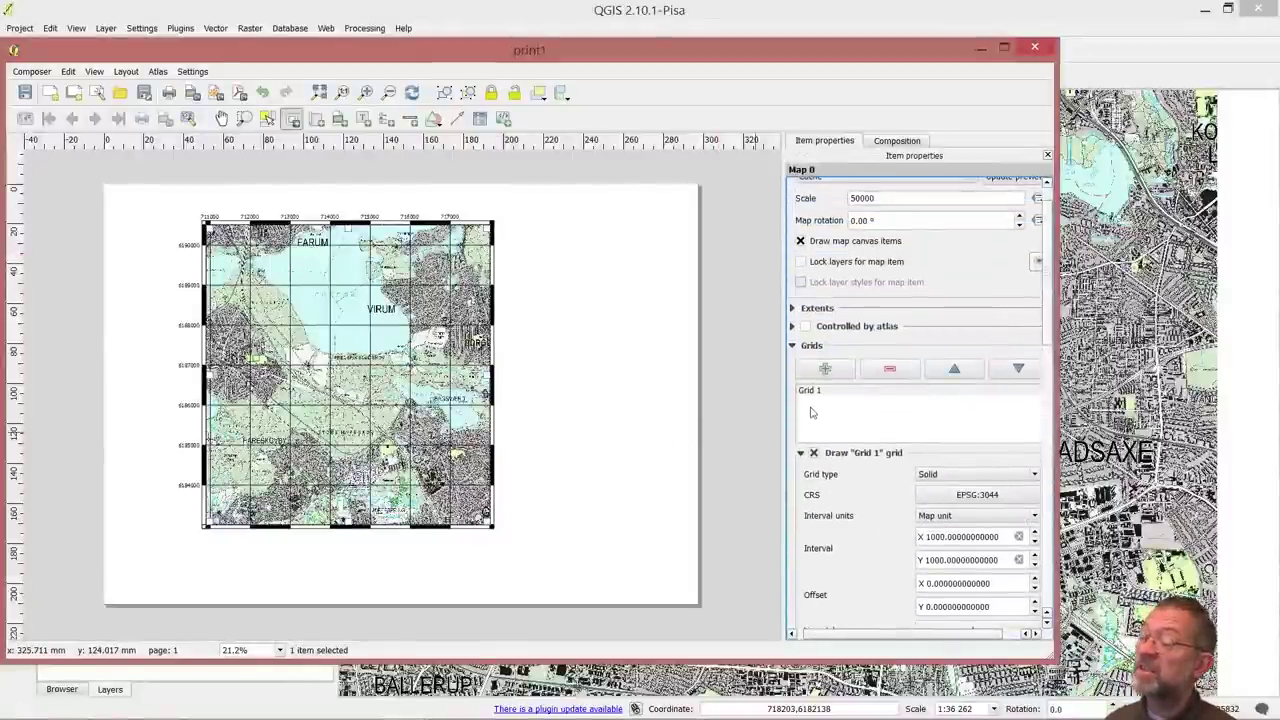
pyautogui.click(825, 368)
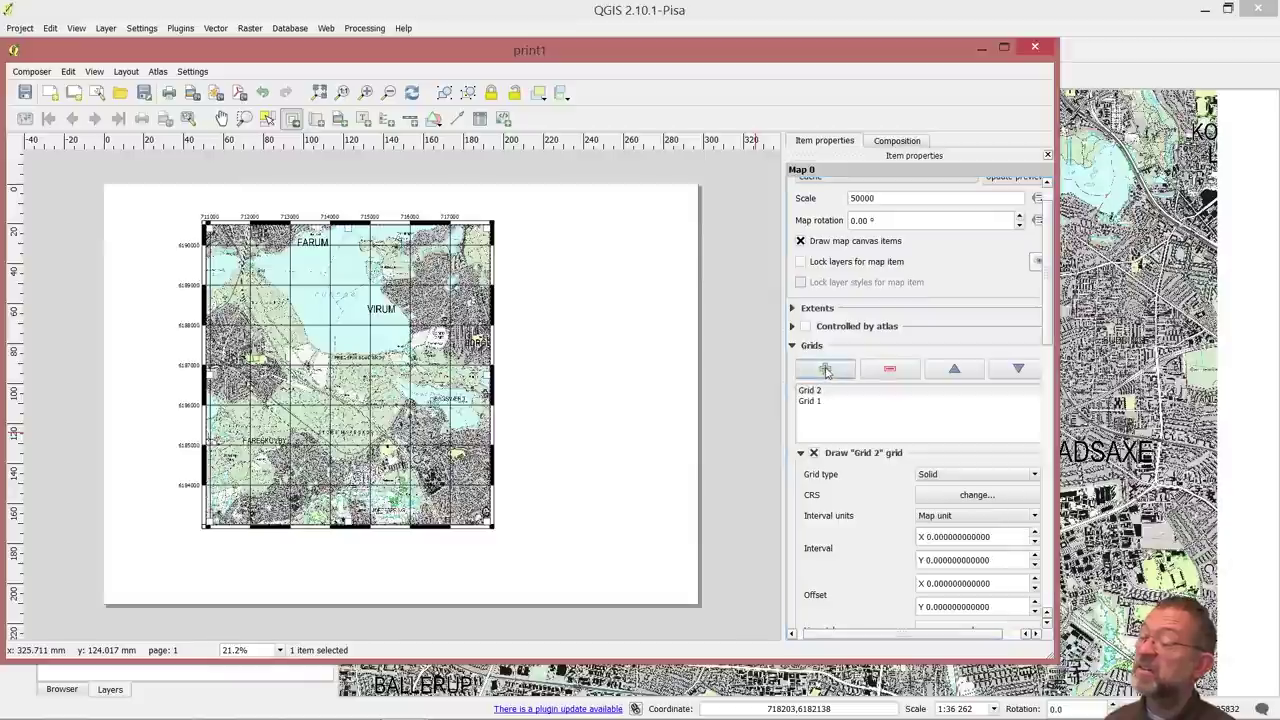
pyautogui.click(945, 495)
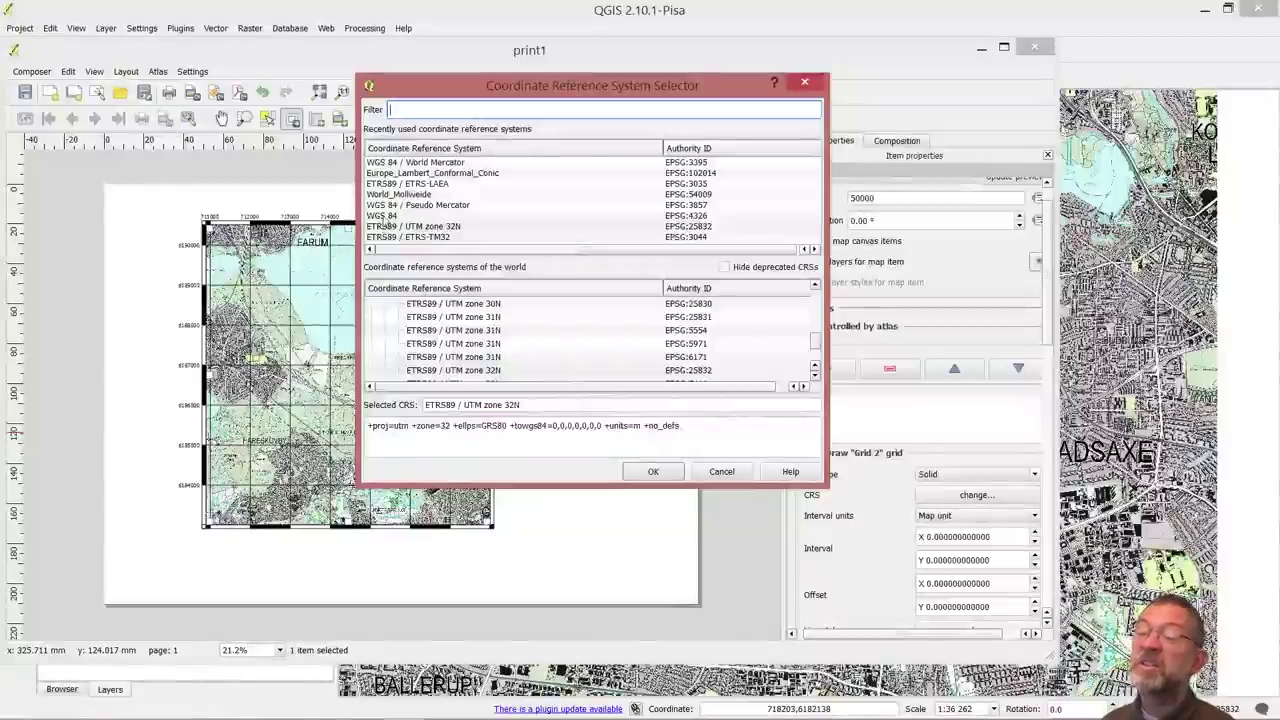
pyautogui.click(382, 216)
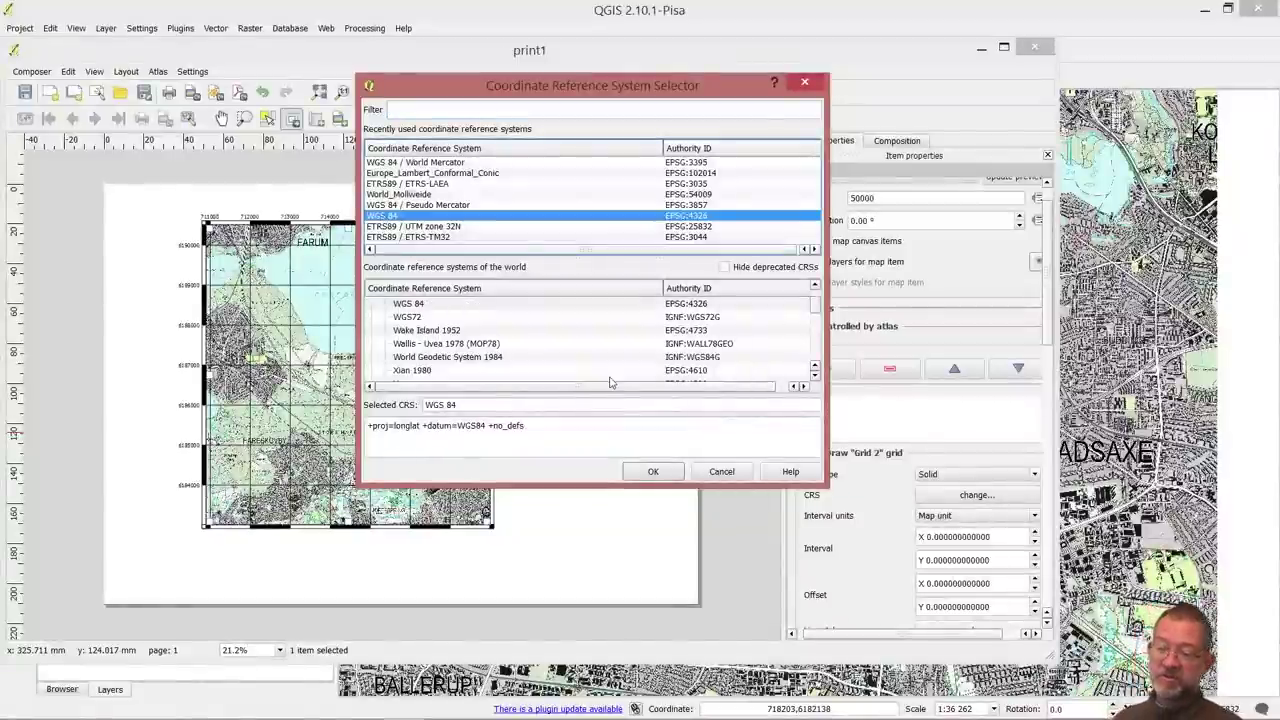
pyautogui.click(652, 472)
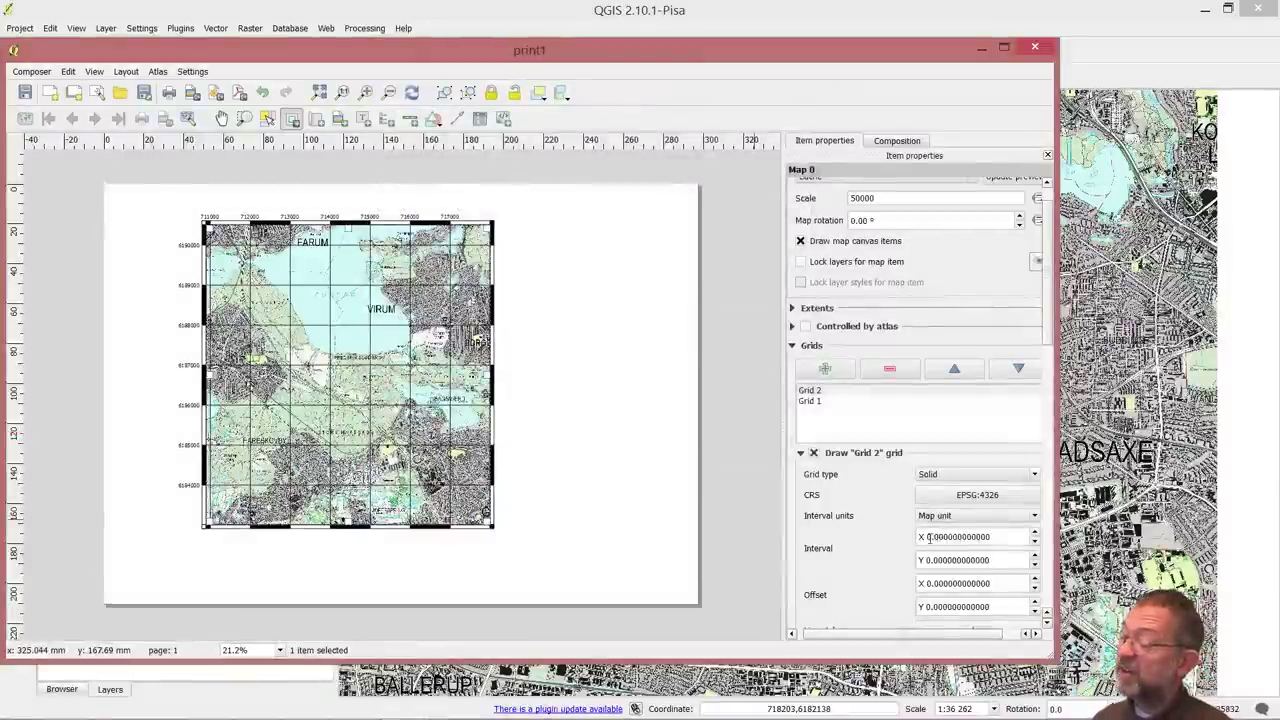
# Set Grid 2's X and Y intervals to 0.05, keeping the Solid grid type.
pyautogui.click(931, 538)
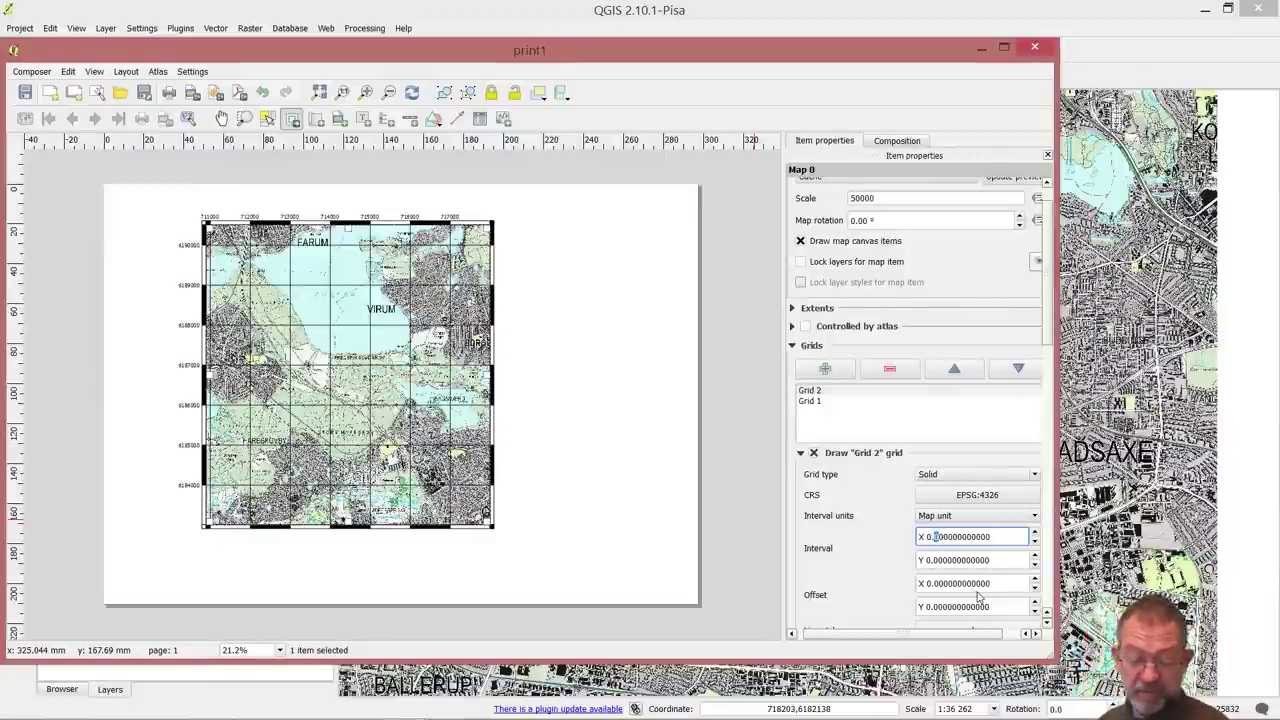
pyautogui.write('1')
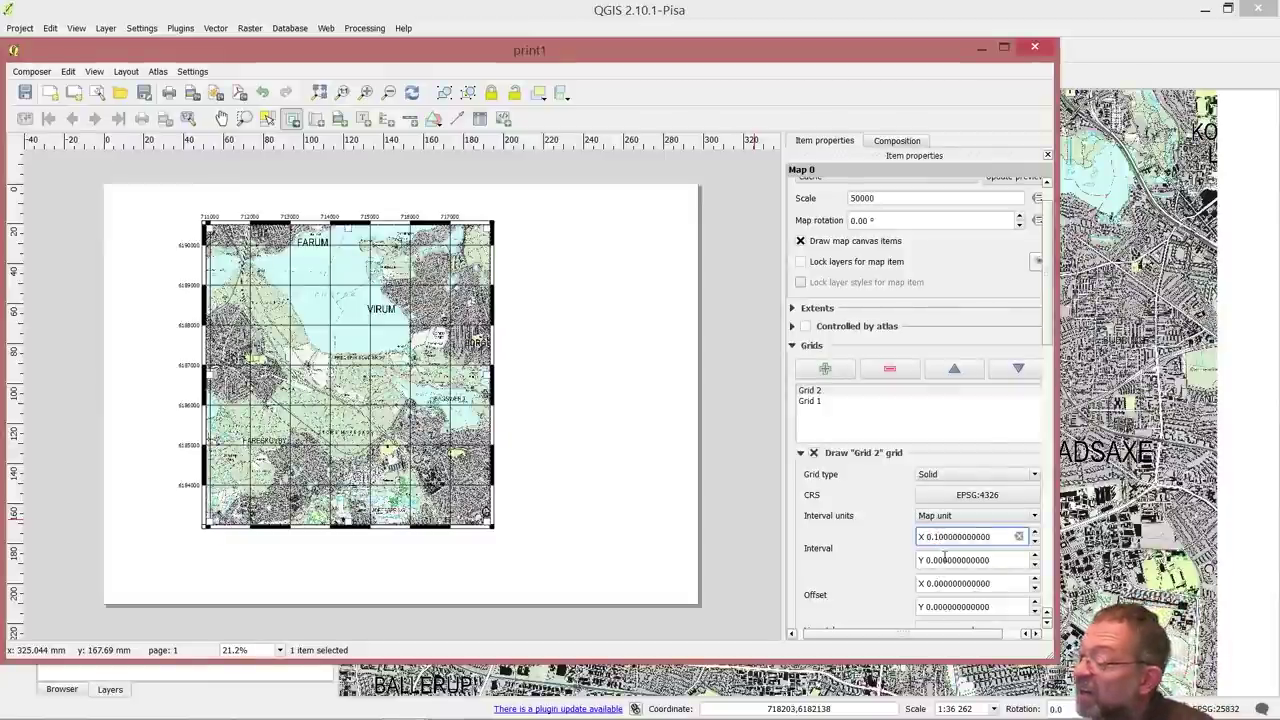
pyautogui.click(940, 559)
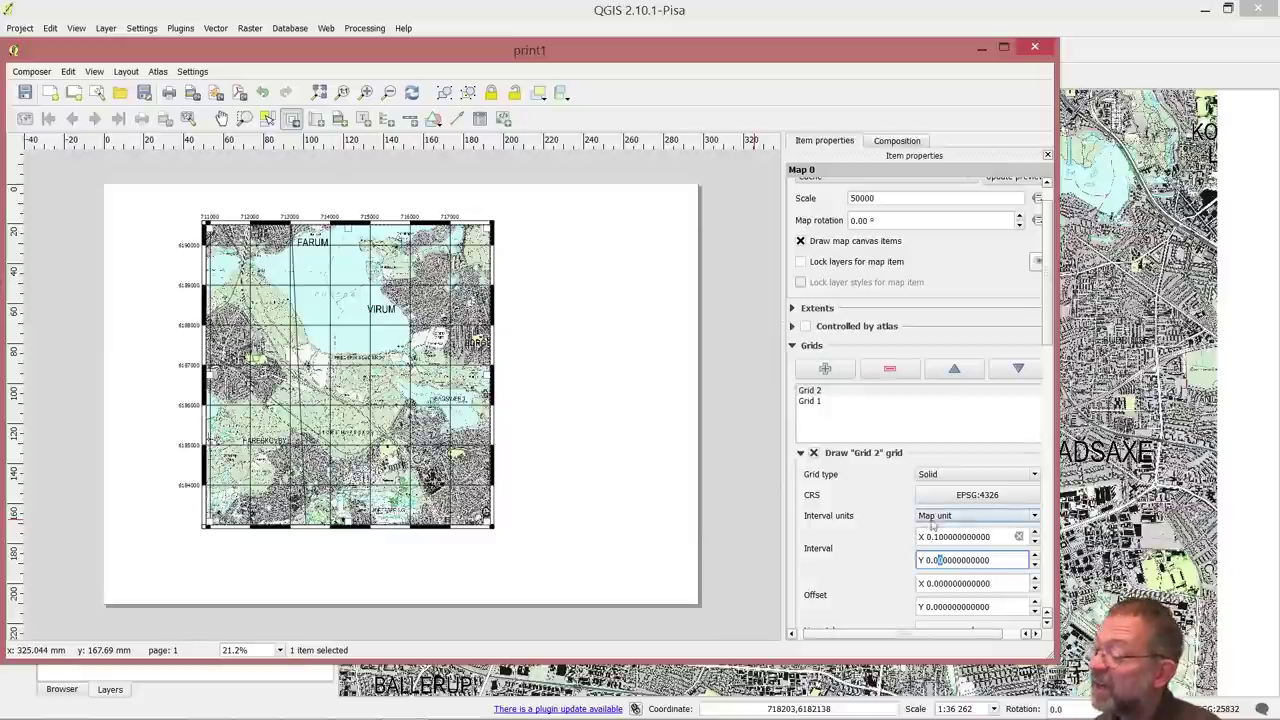
pyautogui.click(942, 537)
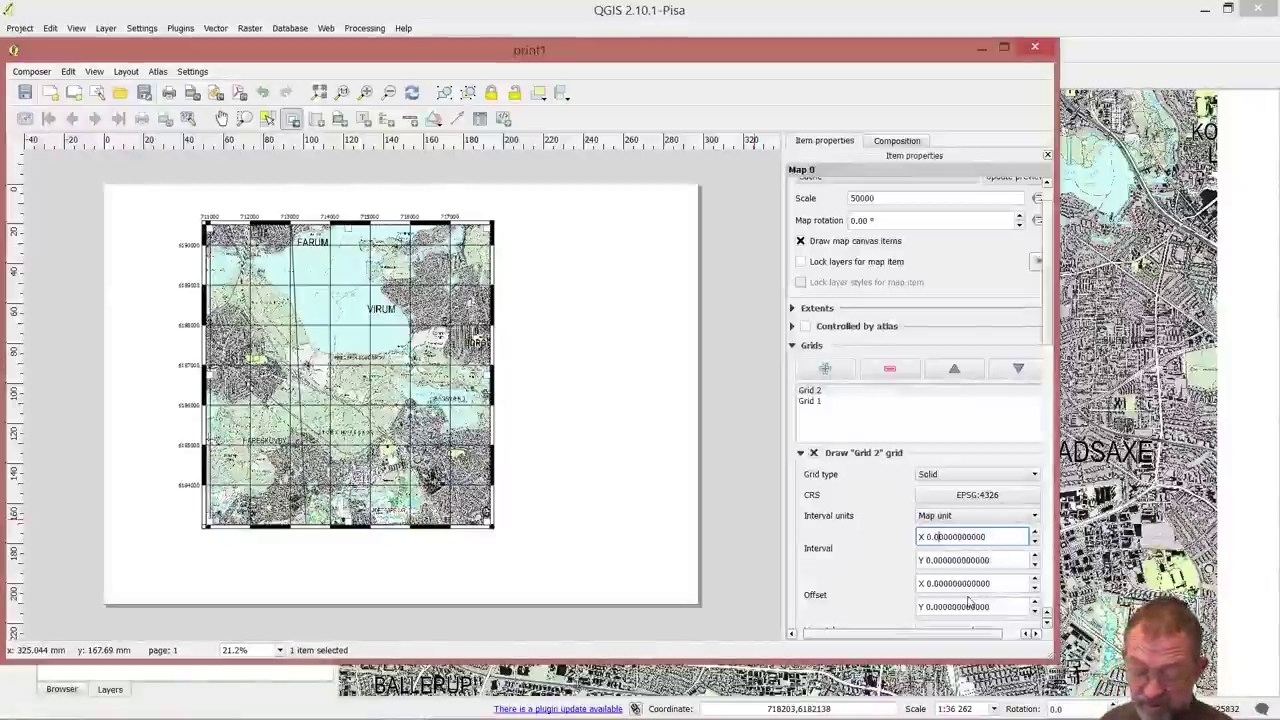
pyautogui.write('5')
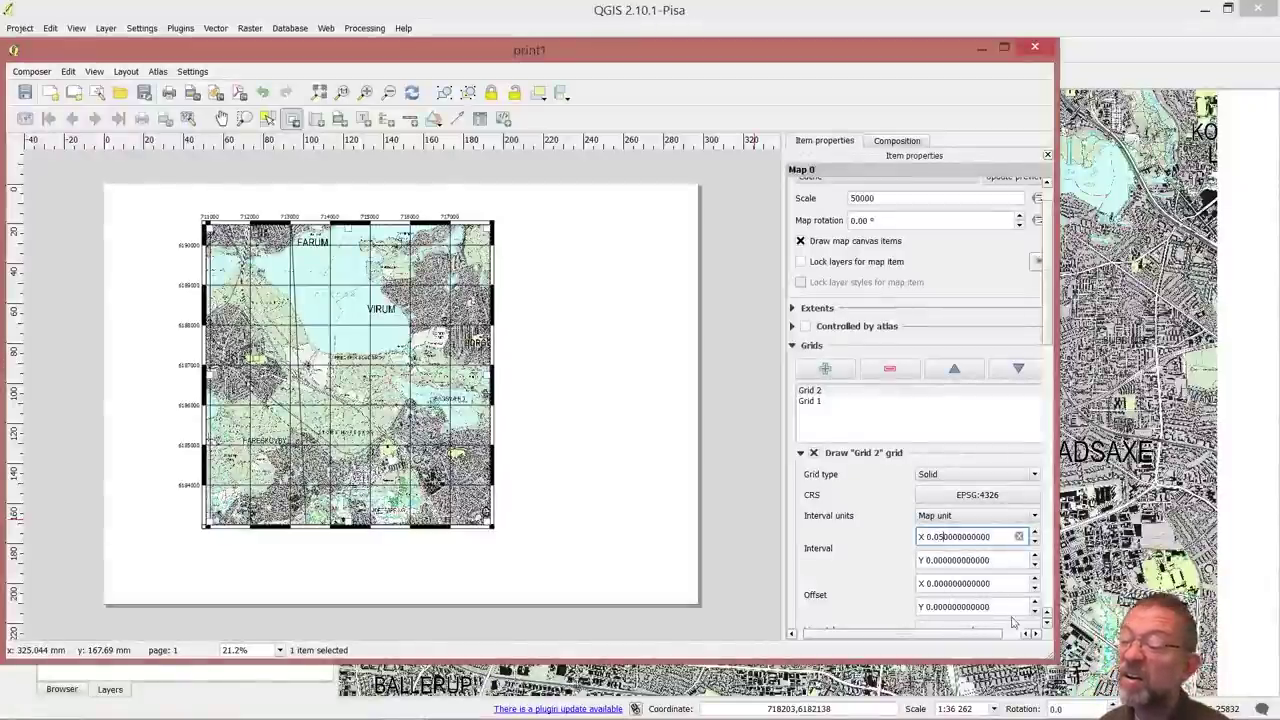
pyautogui.click(953, 560)
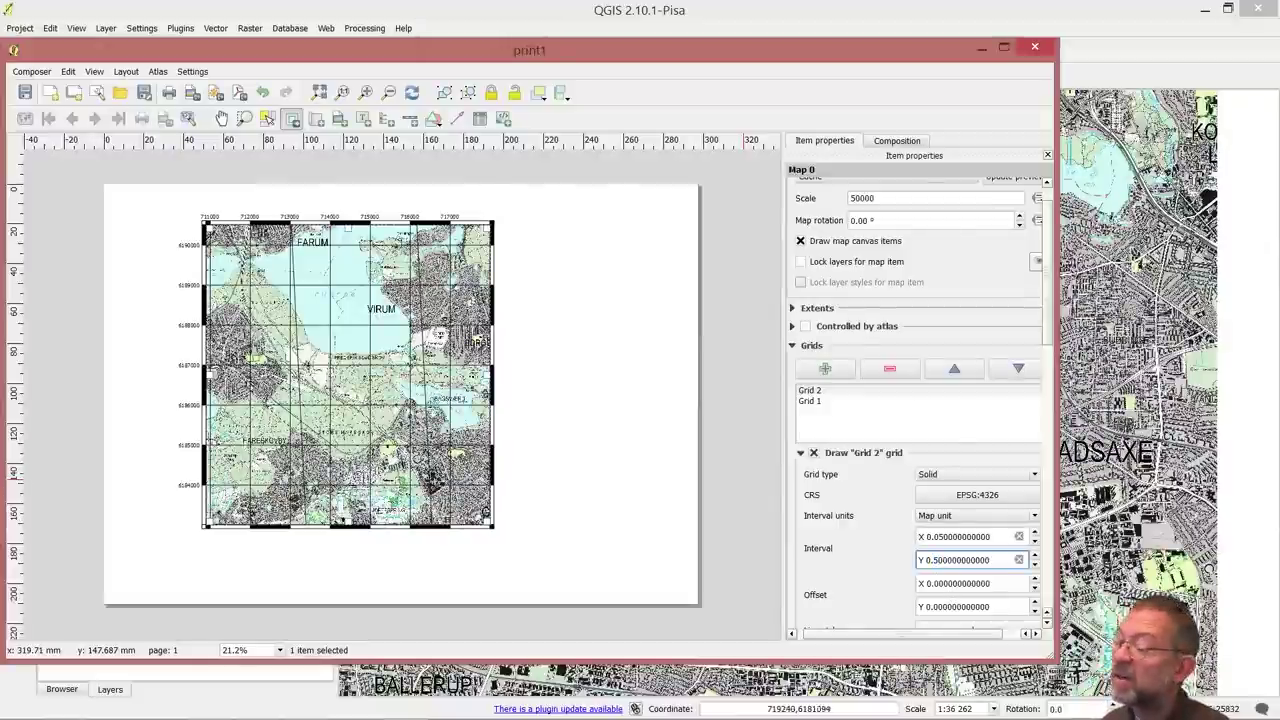
pyautogui.write('0')
pyautogui.click(961, 583)
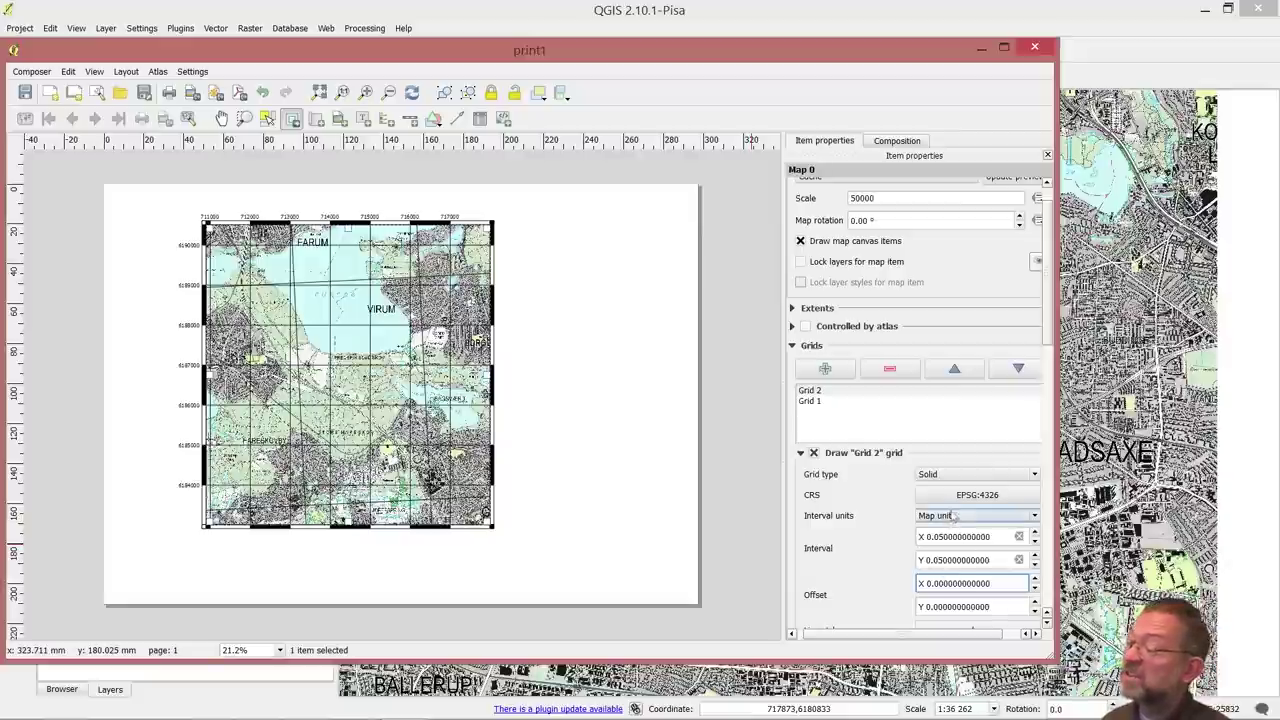
pyautogui.click(960, 474)
pyautogui.click(960, 484)
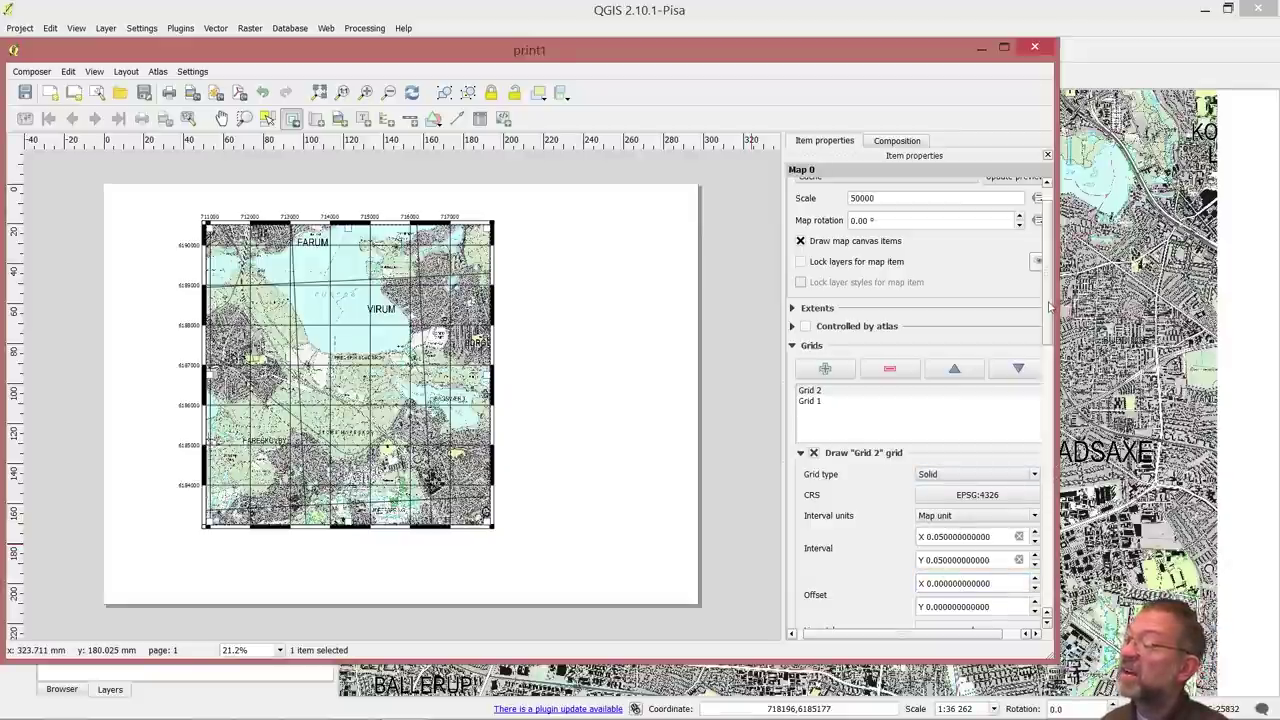
# Change Grid 2's simple line colour to red (#f70000).
pyautogui.scroll(-5, 1050, 308)
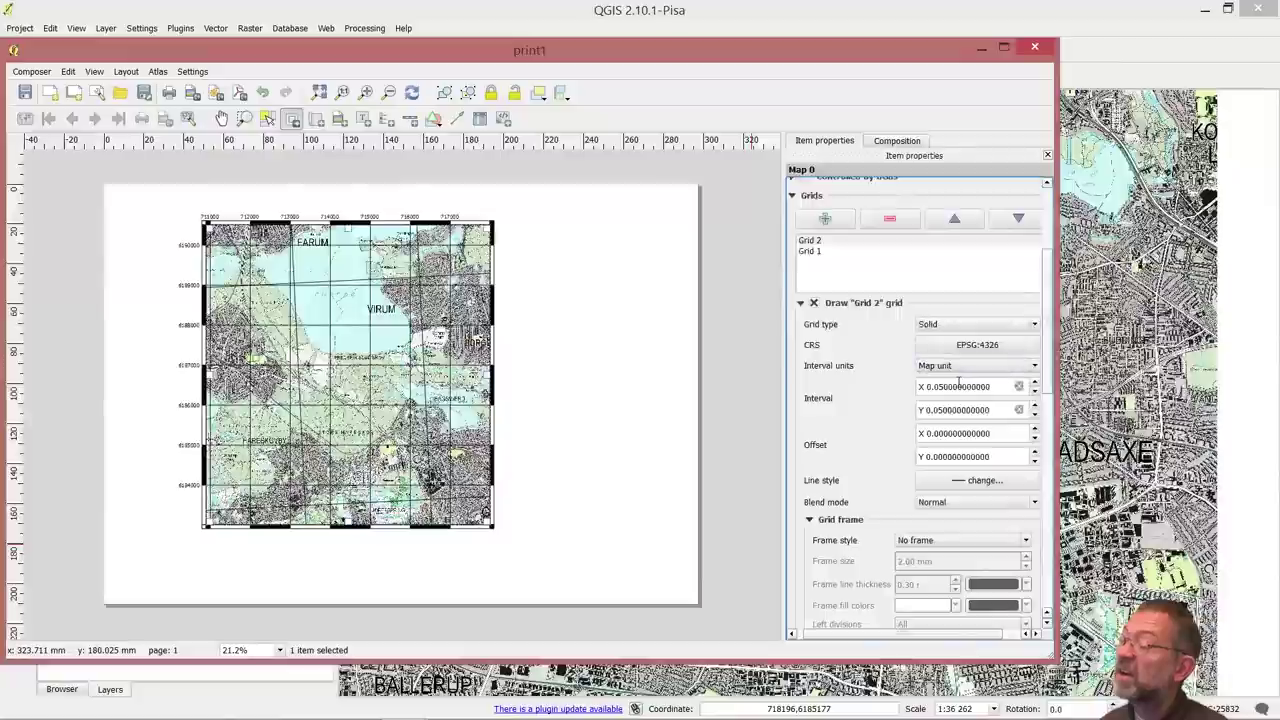
pyautogui.click(982, 480)
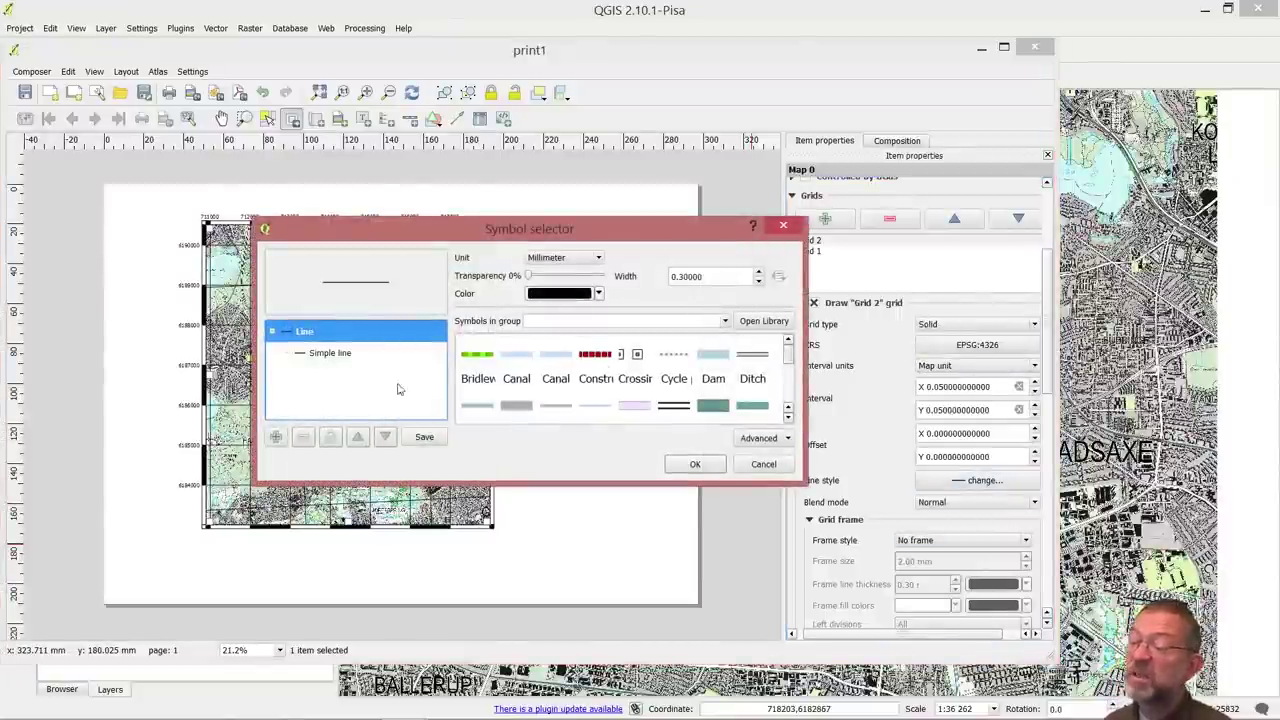
pyautogui.click(330, 355)
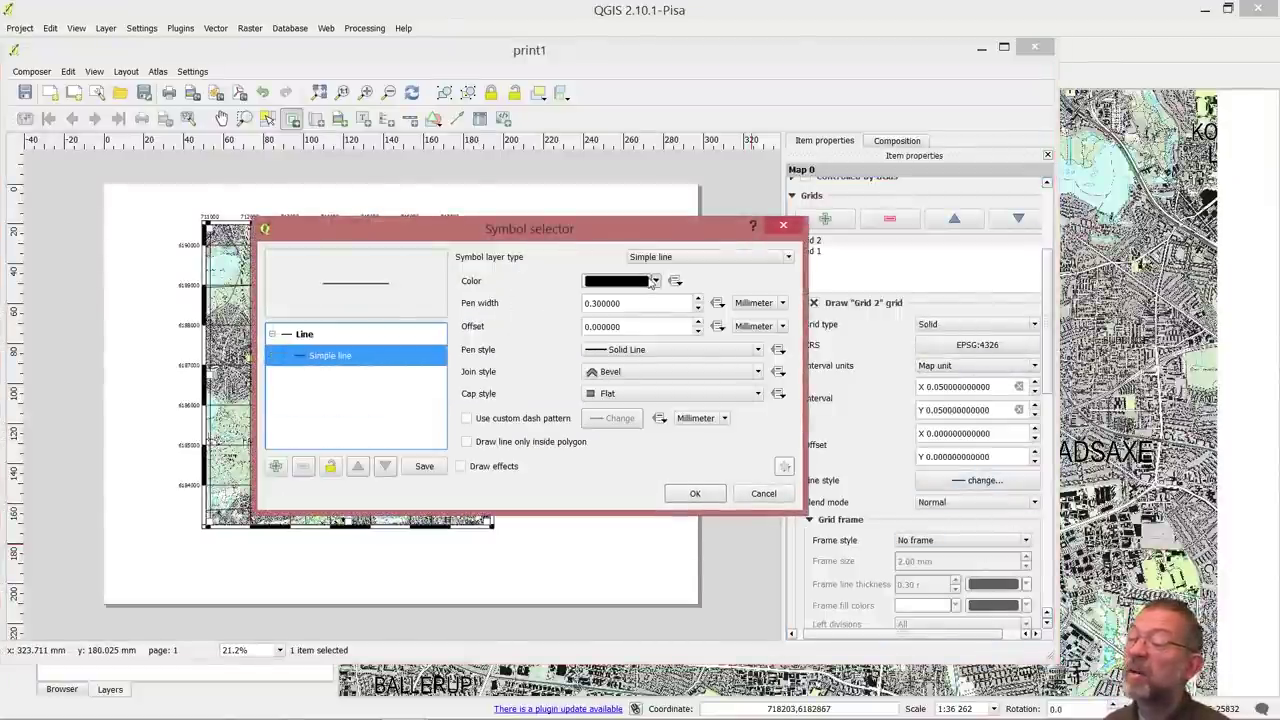
pyautogui.click(616, 280)
pyautogui.moveTo(621, 268); pyautogui.dragTo(633, 270)
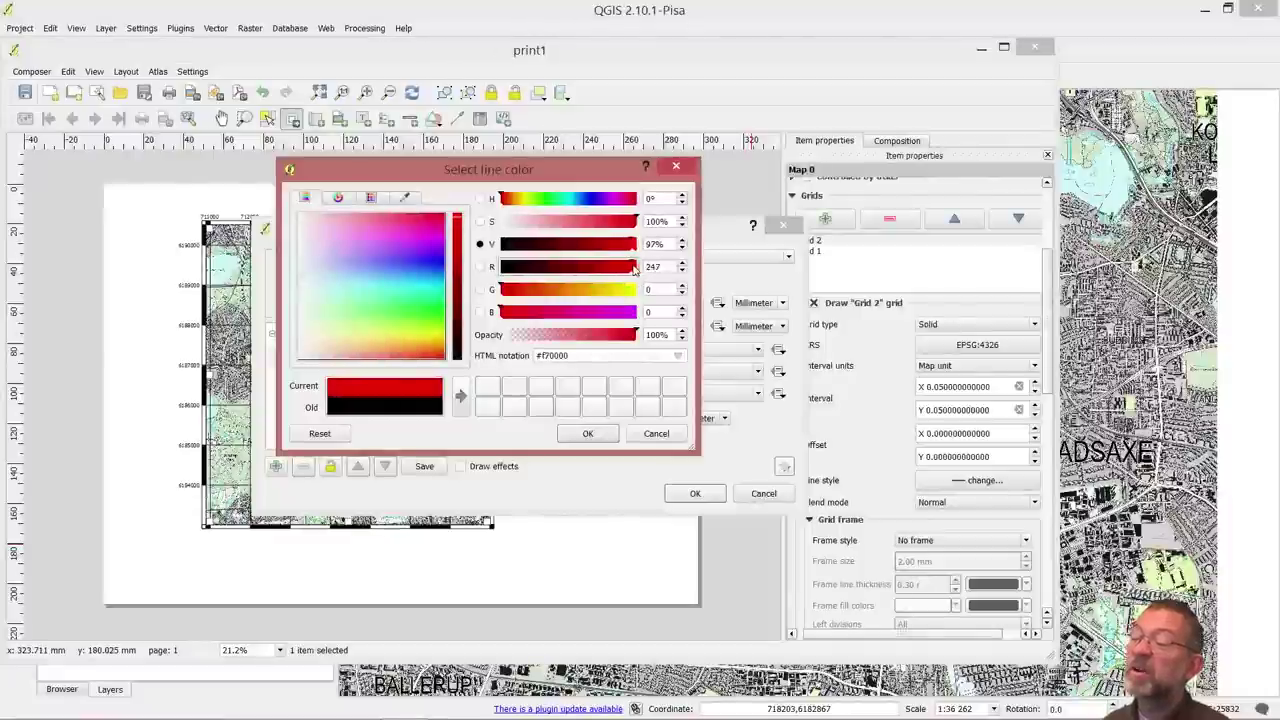
pyautogui.click(578, 433)
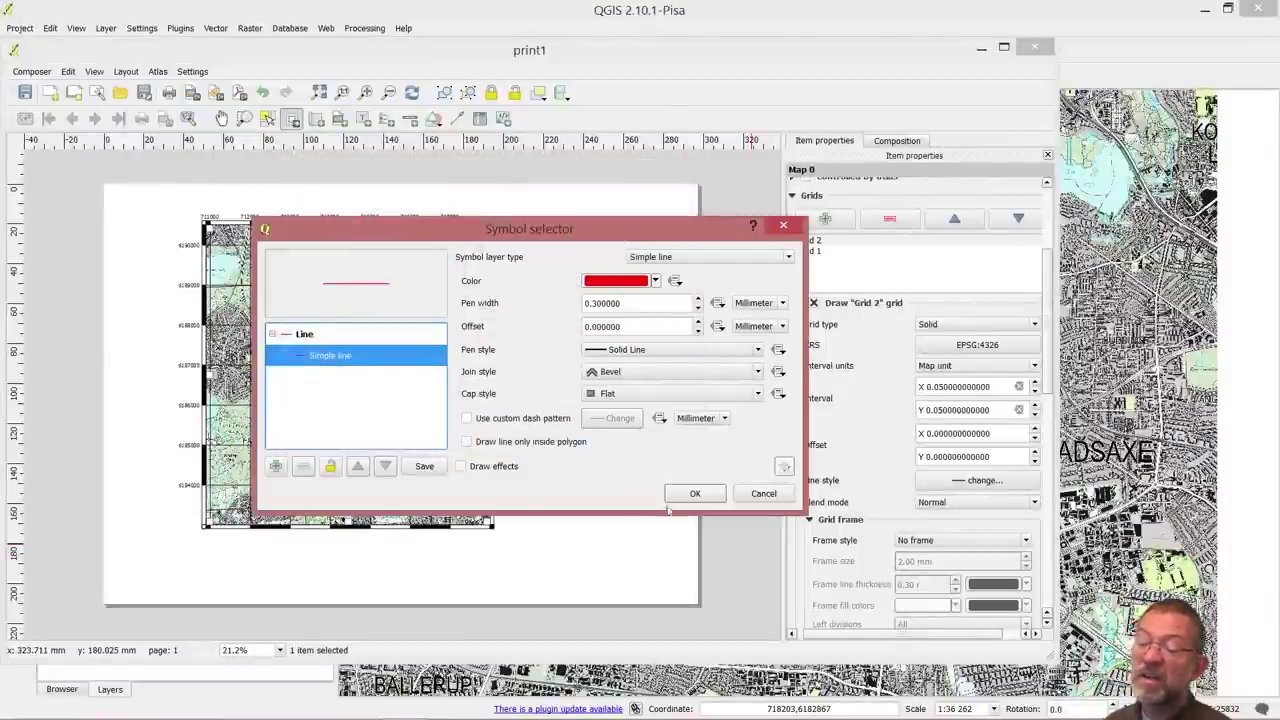
pyautogui.click(695, 499)
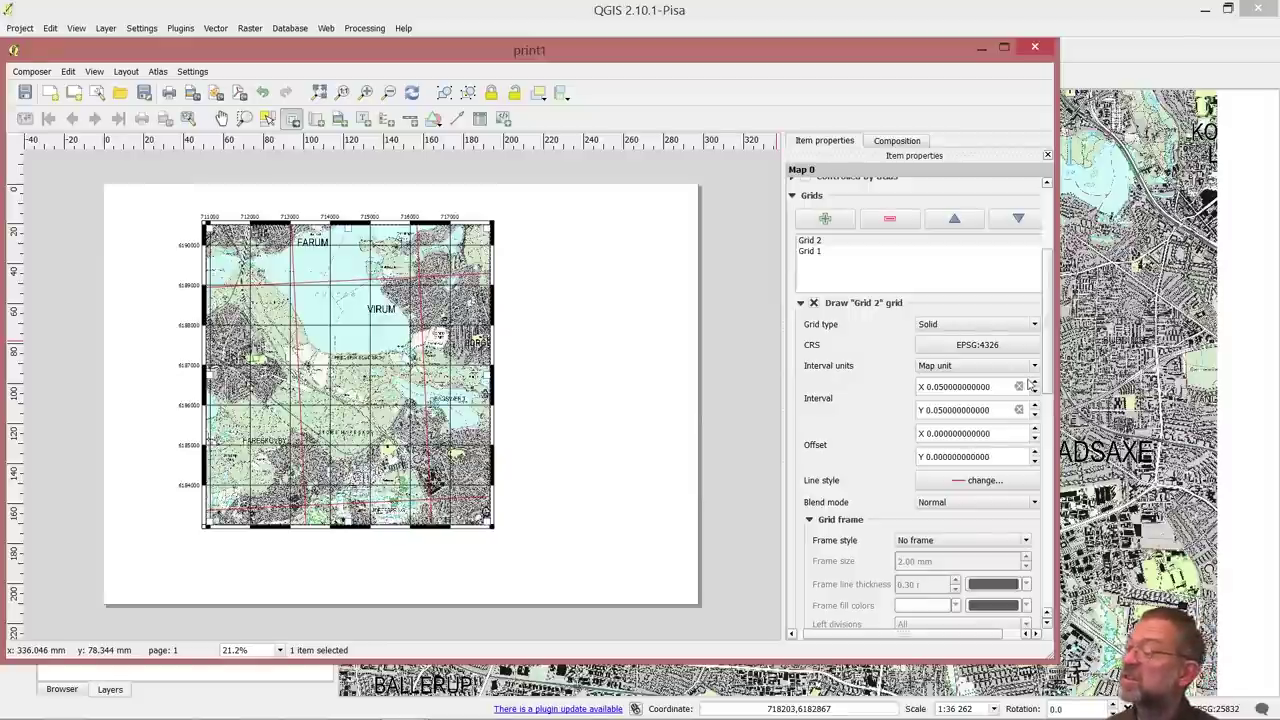
# Enable Grid 2's coordinate labels, keep Bottom at Show all, and disable Top and Left.
pyautogui.scroll(-5, 962, 430)
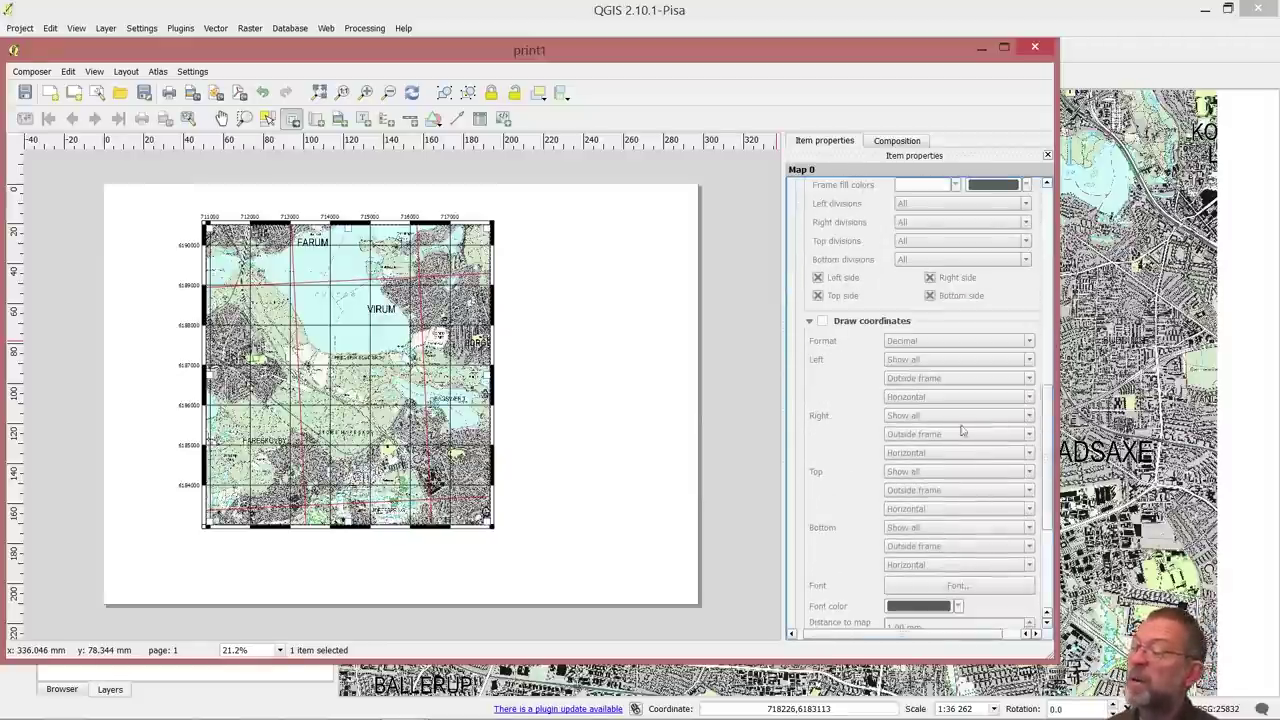
pyautogui.click(822, 321)
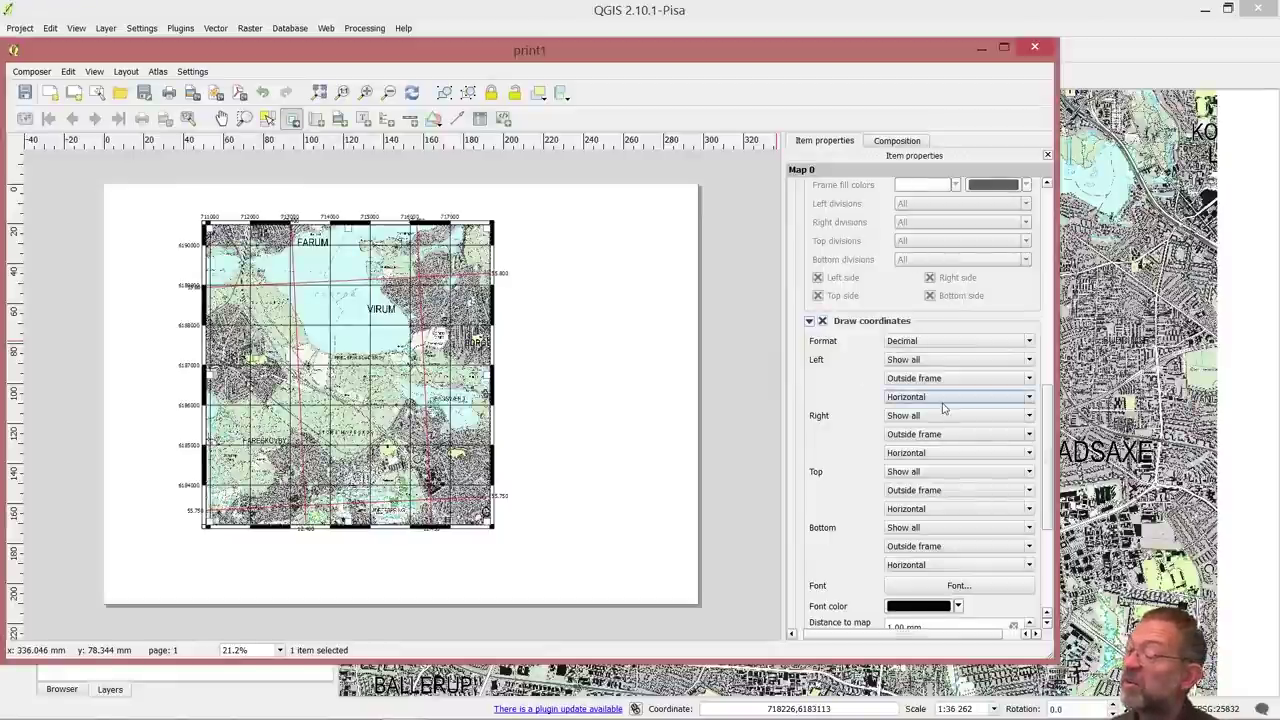
pyautogui.click(987, 529)
pyautogui.click(983, 539)
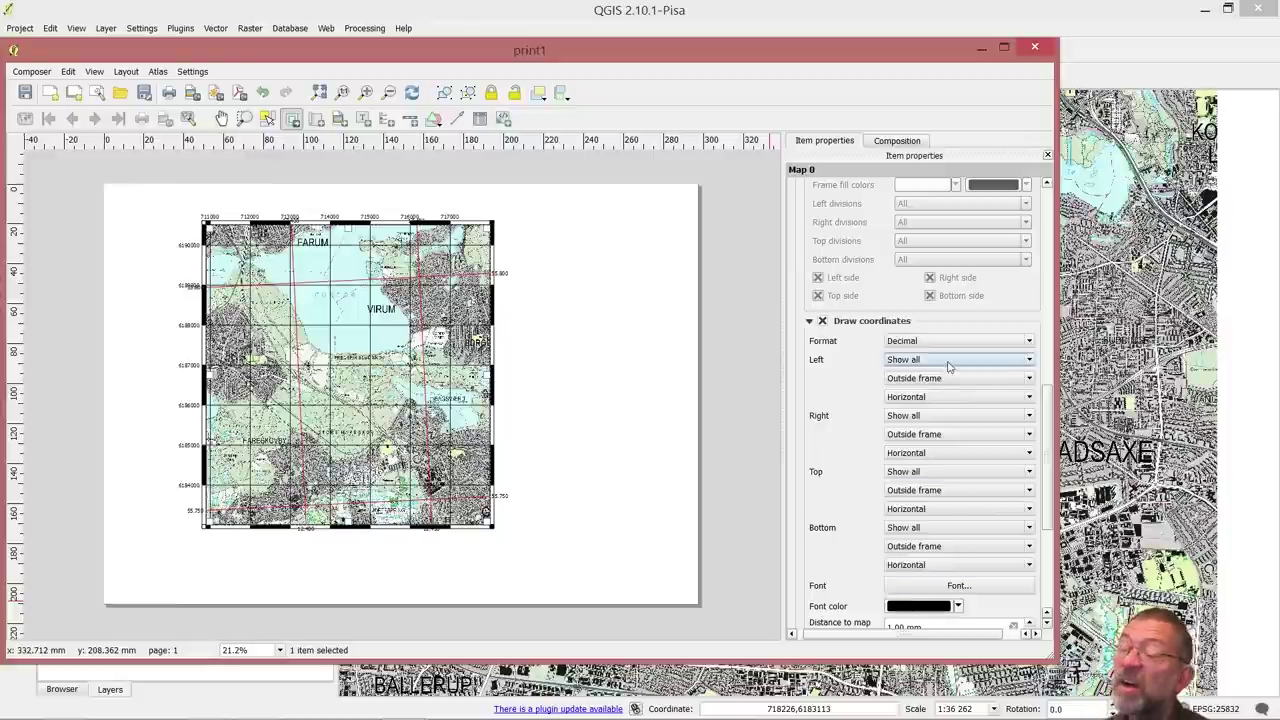
pyautogui.click(956, 474)
pyautogui.click(945, 516)
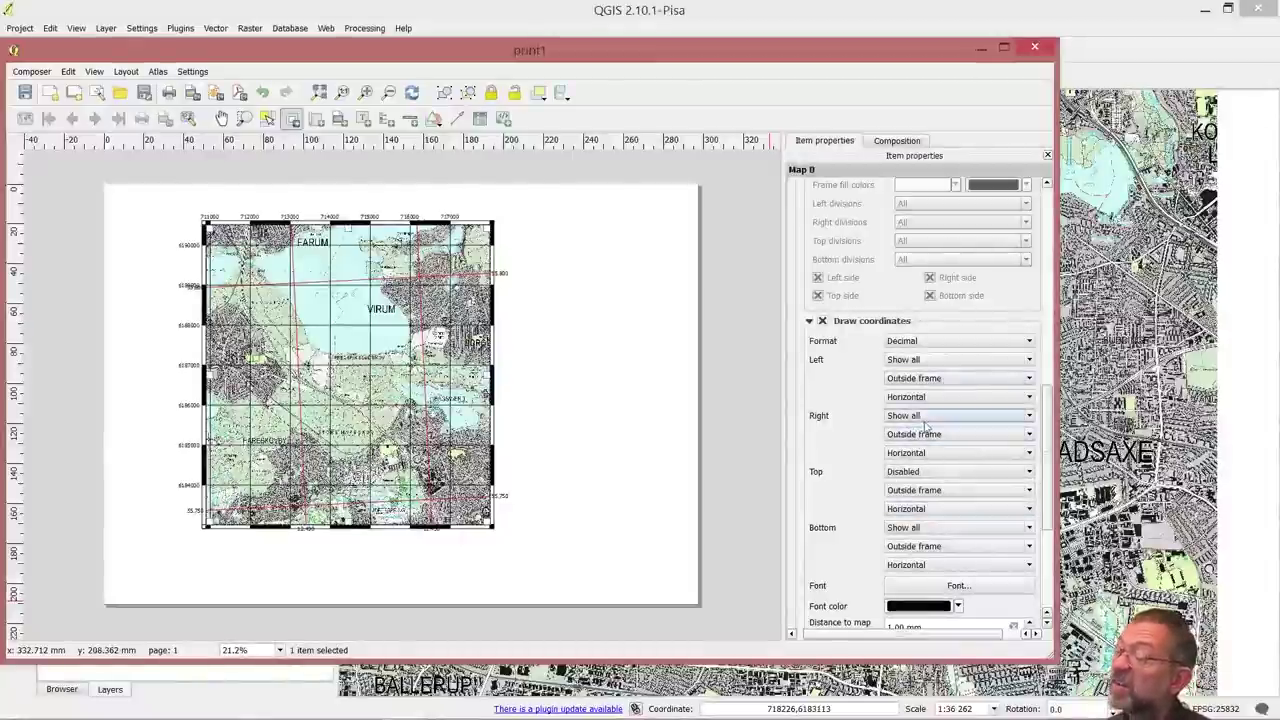
pyautogui.click(956, 362)
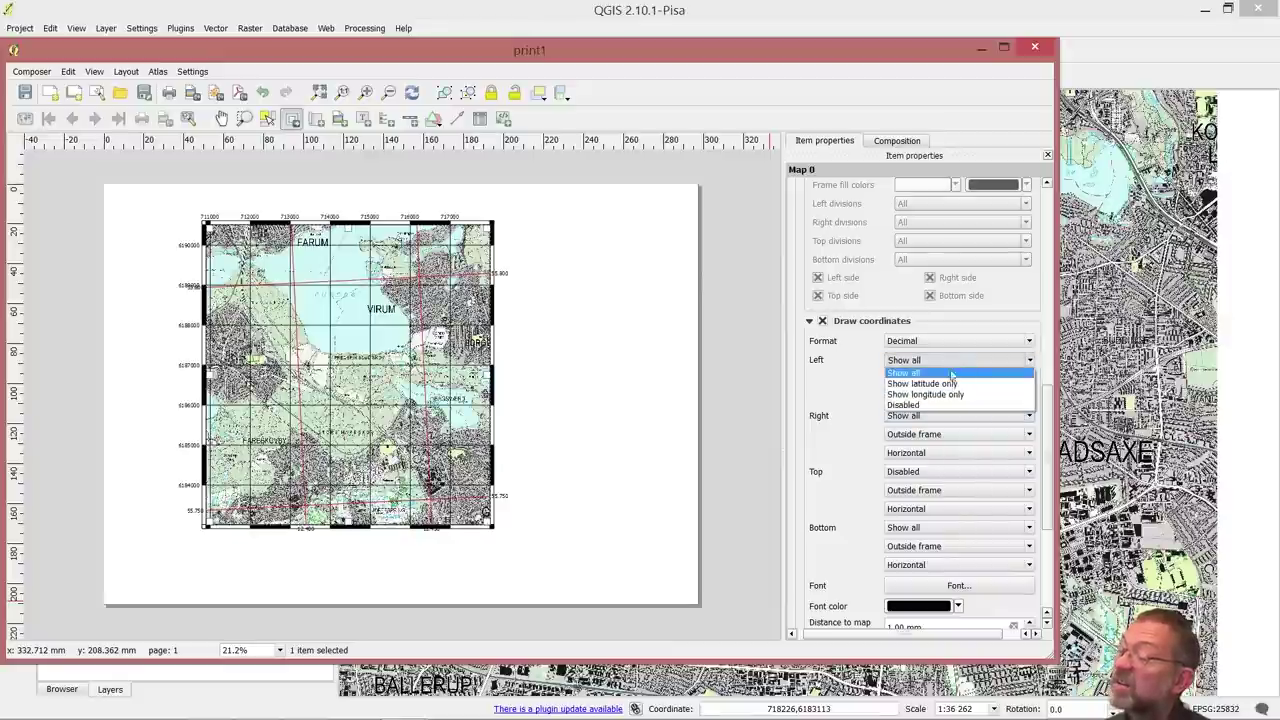
pyautogui.click(937, 405)
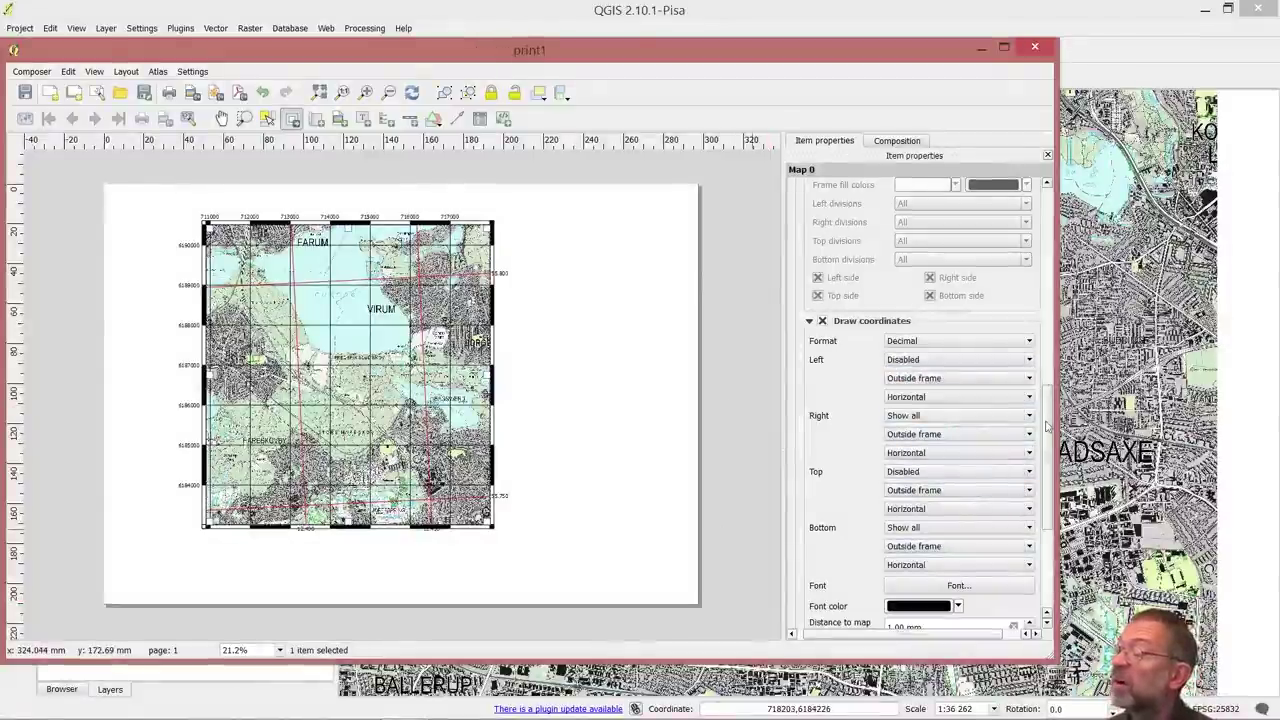
pyautogui.moveTo(1049, 427); pyautogui.dragTo(1047, 470)
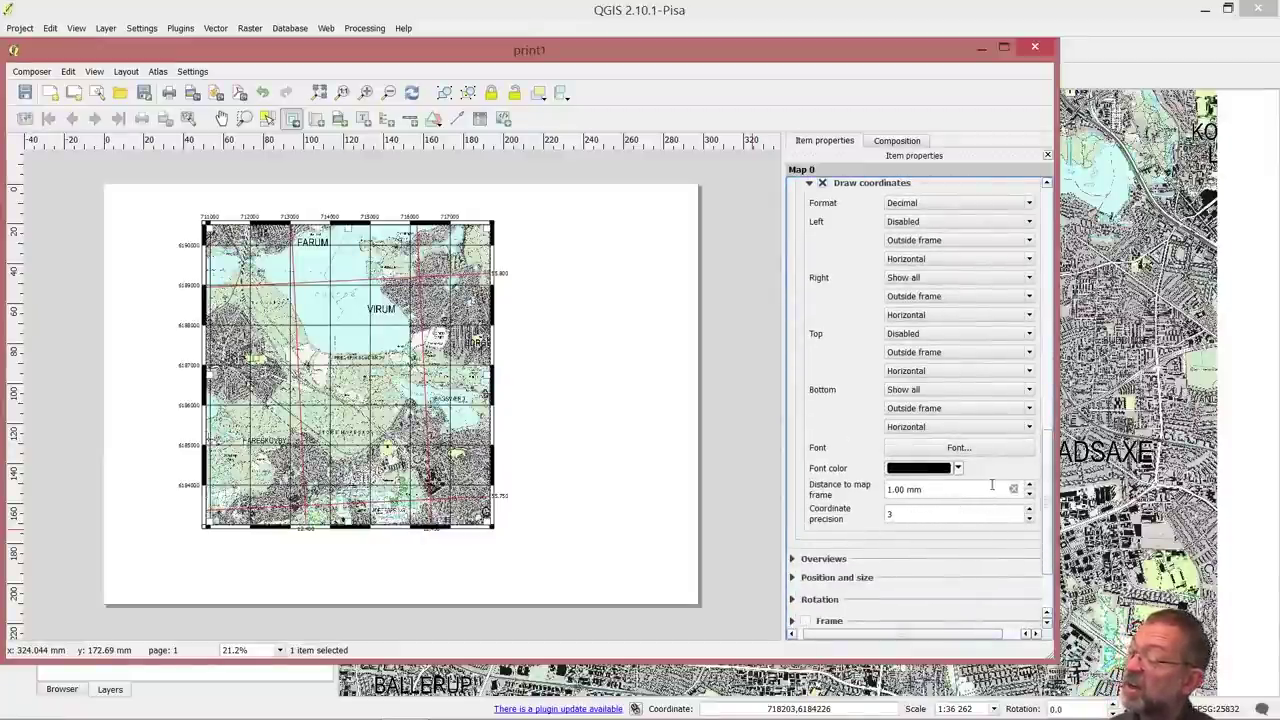
# Set Grid 2's label distance to the map frame to 3.00 mm and choose Select/Move item.
pyautogui.click(1030, 485)
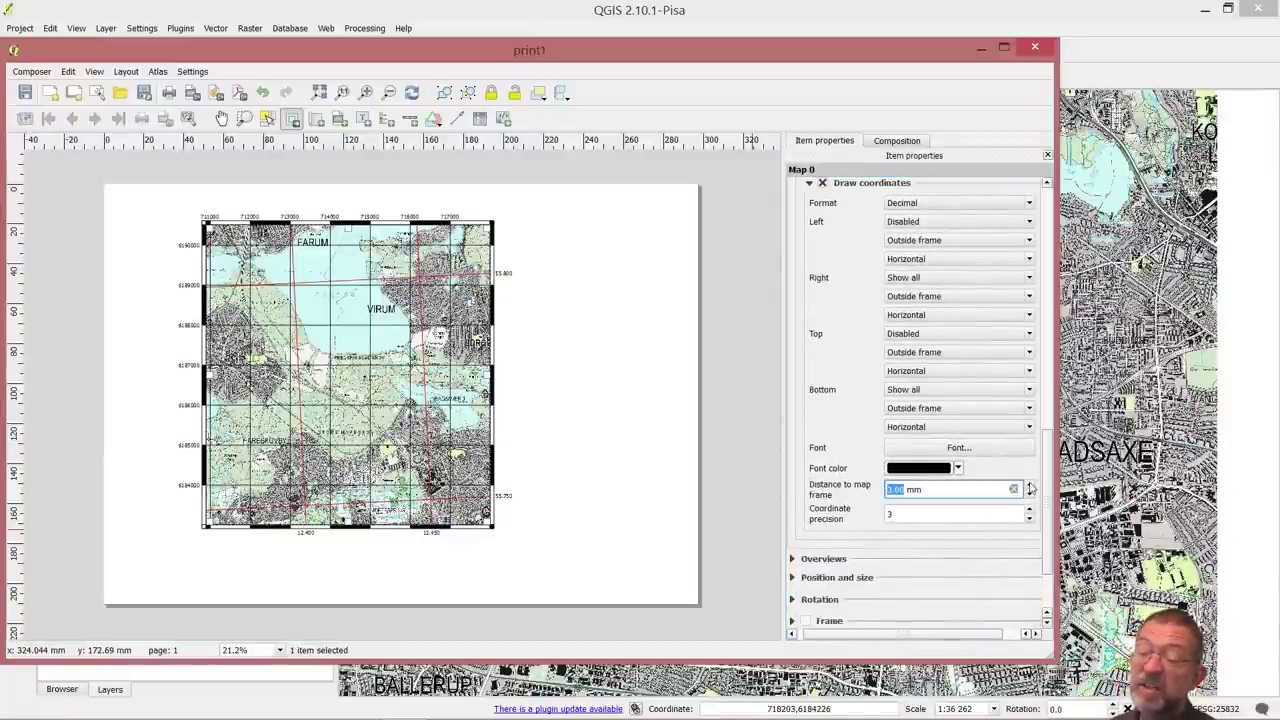
pyautogui.click(1030, 485)
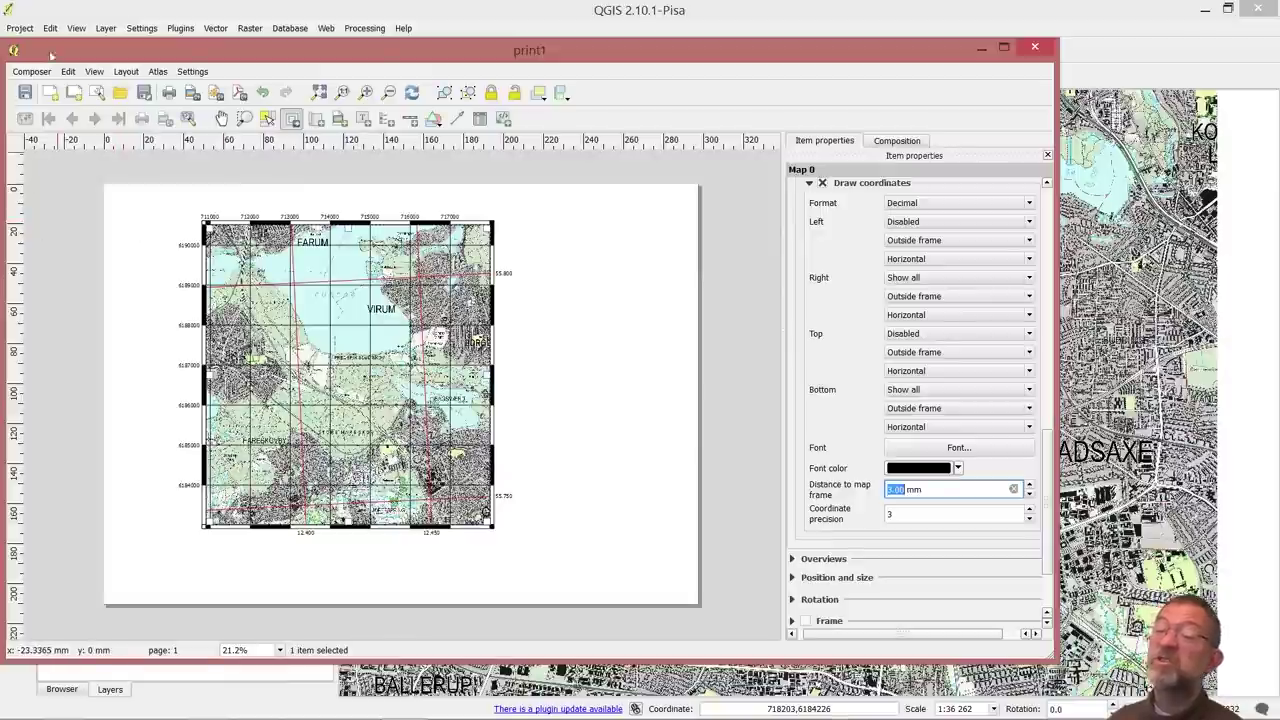
pyautogui.click(267, 118)
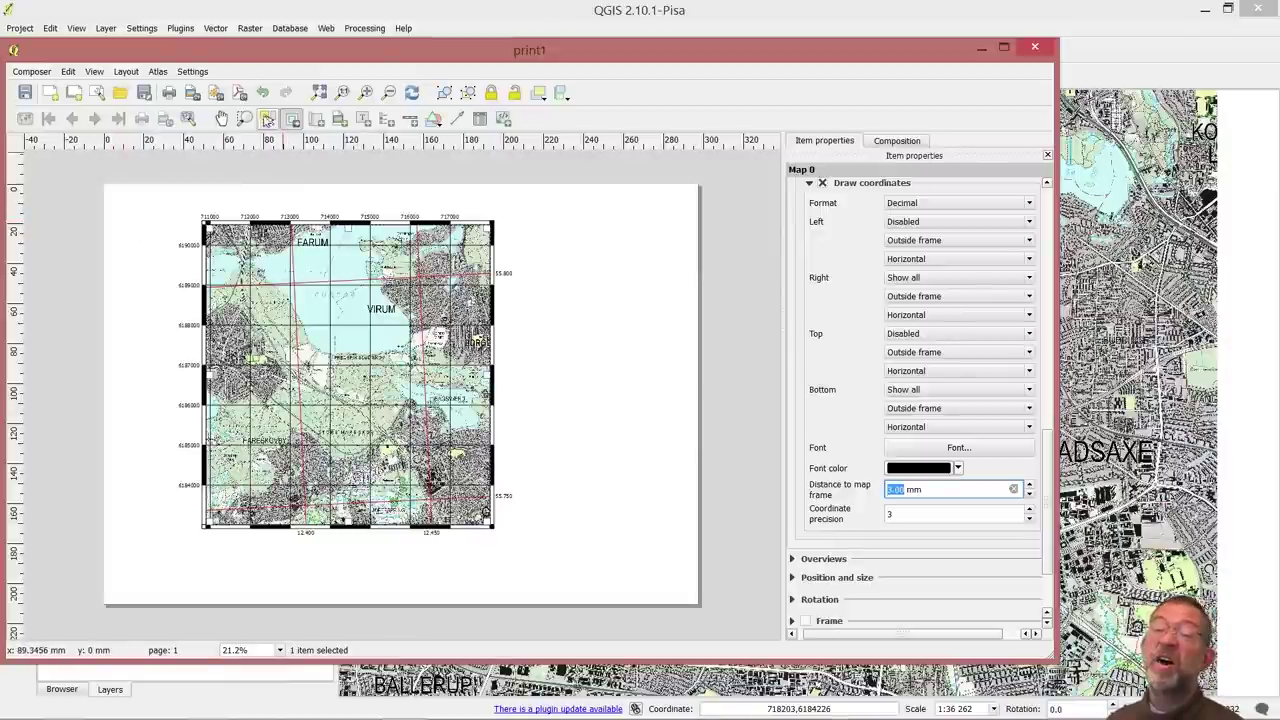
pyautogui.click(372, 311)
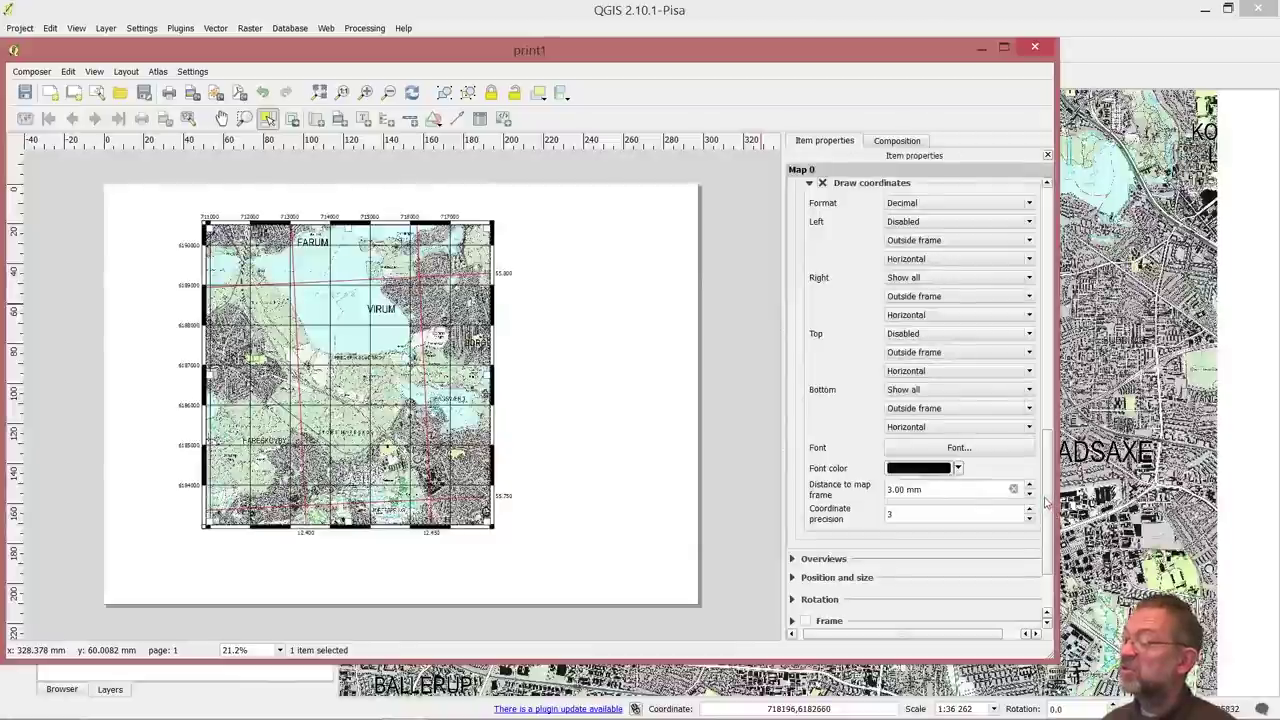
pyautogui.moveTo(1047, 505); pyautogui.dragTo(1045, 320)
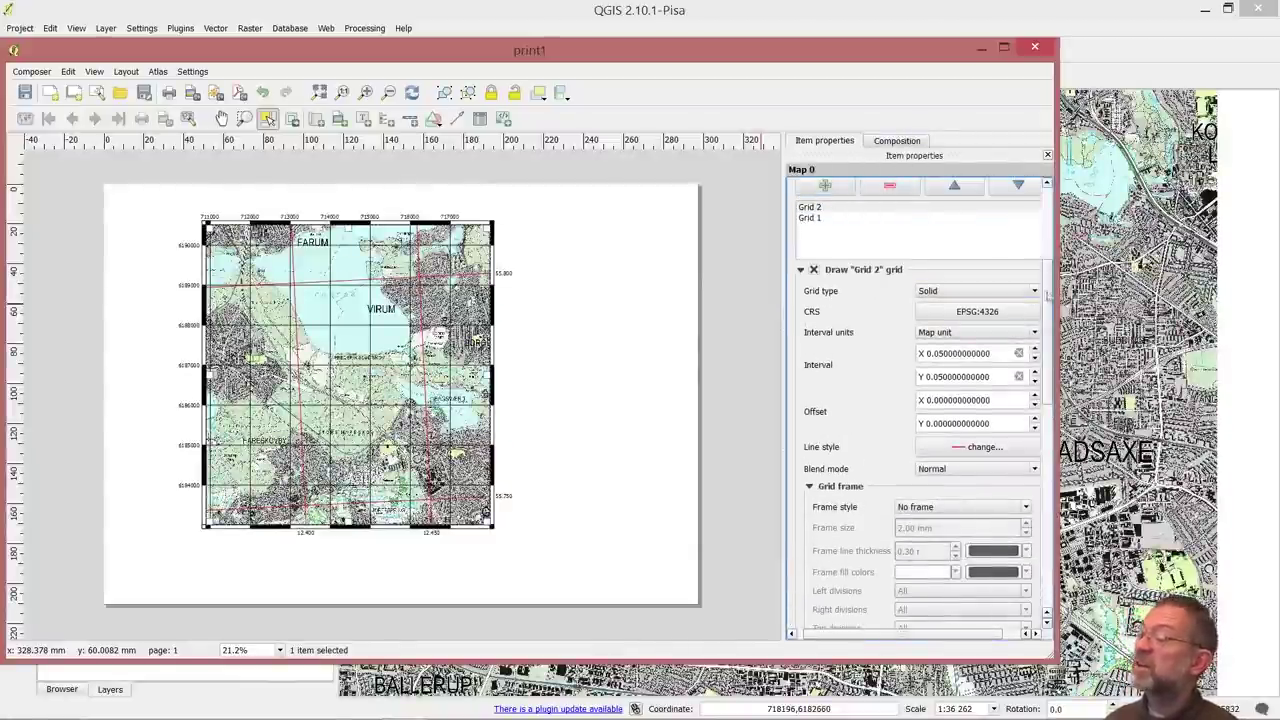
# Leave the print1 composer, now showing both finished grids, for the main QGIS map window.
pyautogui.scroll(5, 1035, 295)
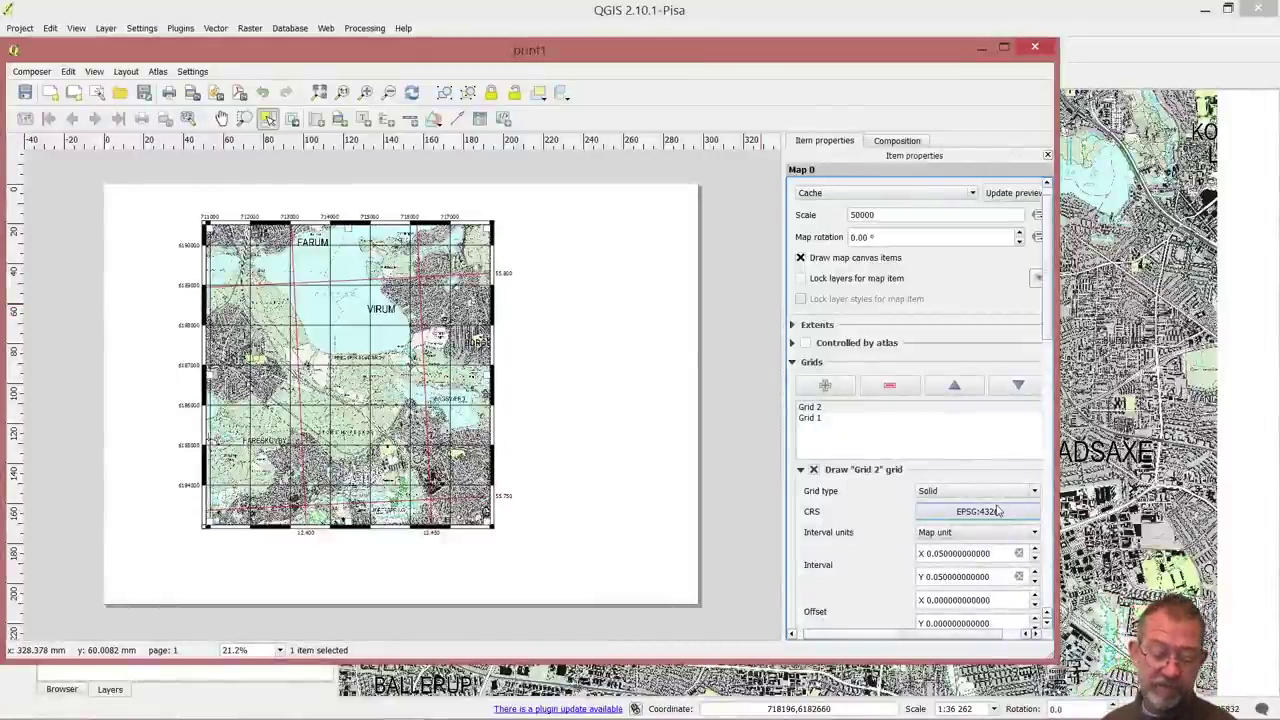
pyautogui.hotkey('alt', 'Tab')
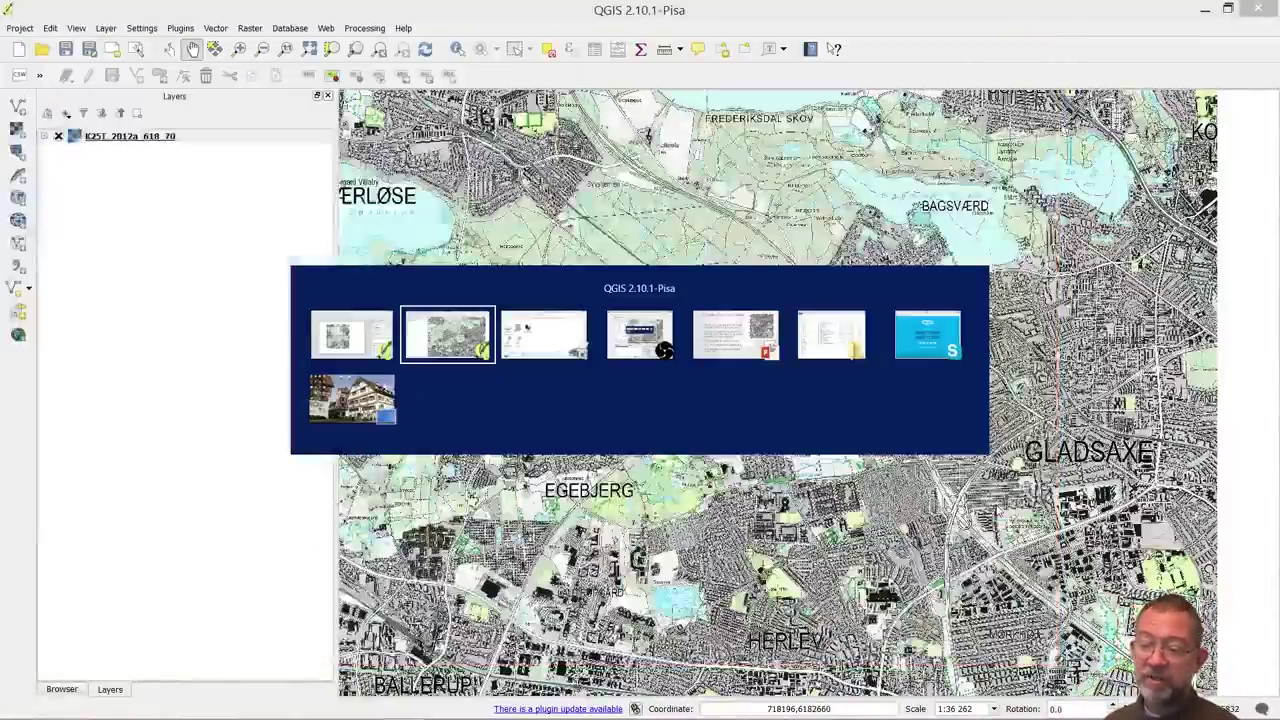